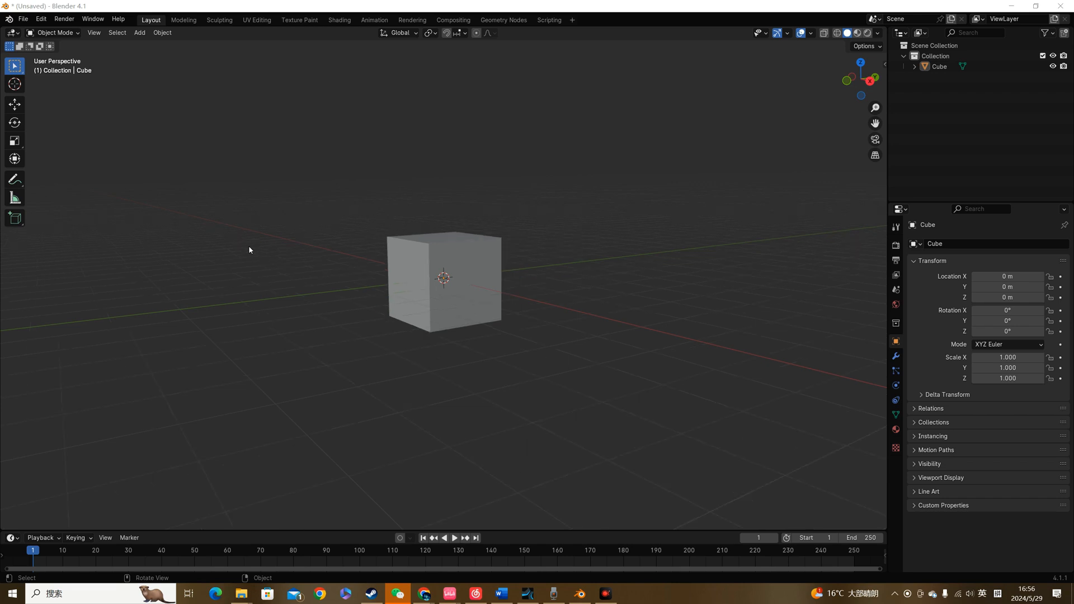
- Enlarge the timeline area, play the animation, and return the playhead to frame 1
scroll(250, 250, "down", 1)
middle_click_drag(249, 250, 292, 259)
left_click_drag(251, 528, 266, 410)
key("space")
left_click_drag(108, 434, 32, 434)
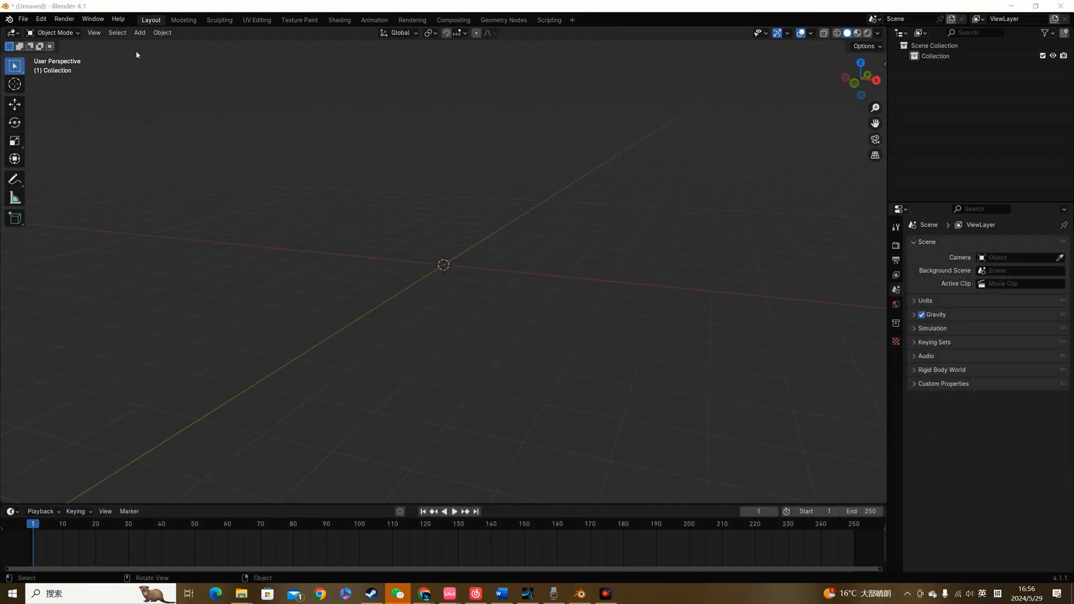
- Add a mesh cube and a mesh cone at the scene origin
left_click(139, 33)
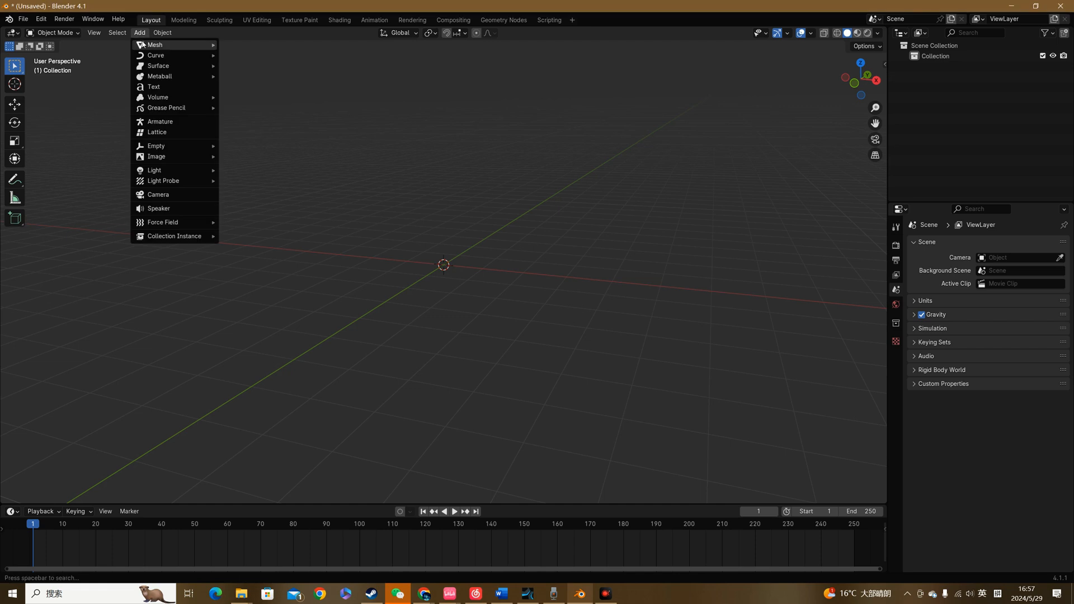
mouse_move(193, 46)
left_click(242, 56)
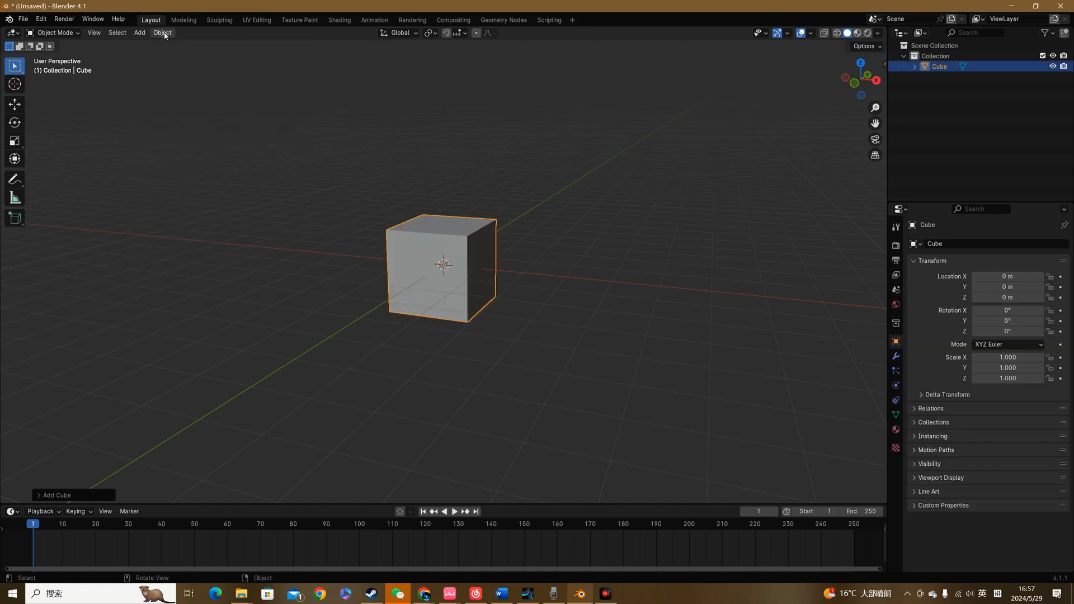
left_click(140, 33)
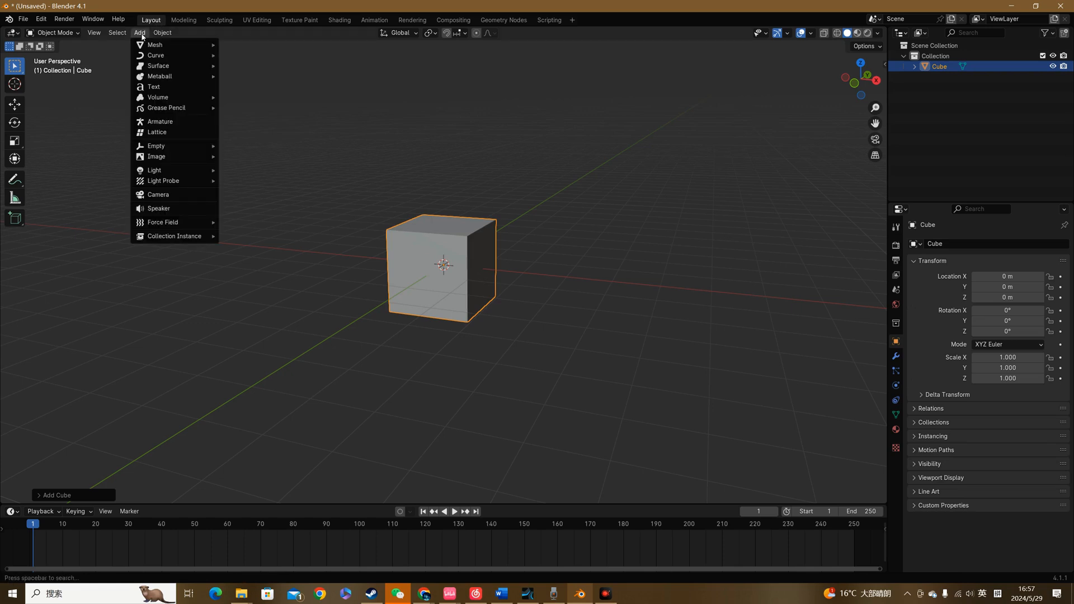
mouse_move(179, 46)
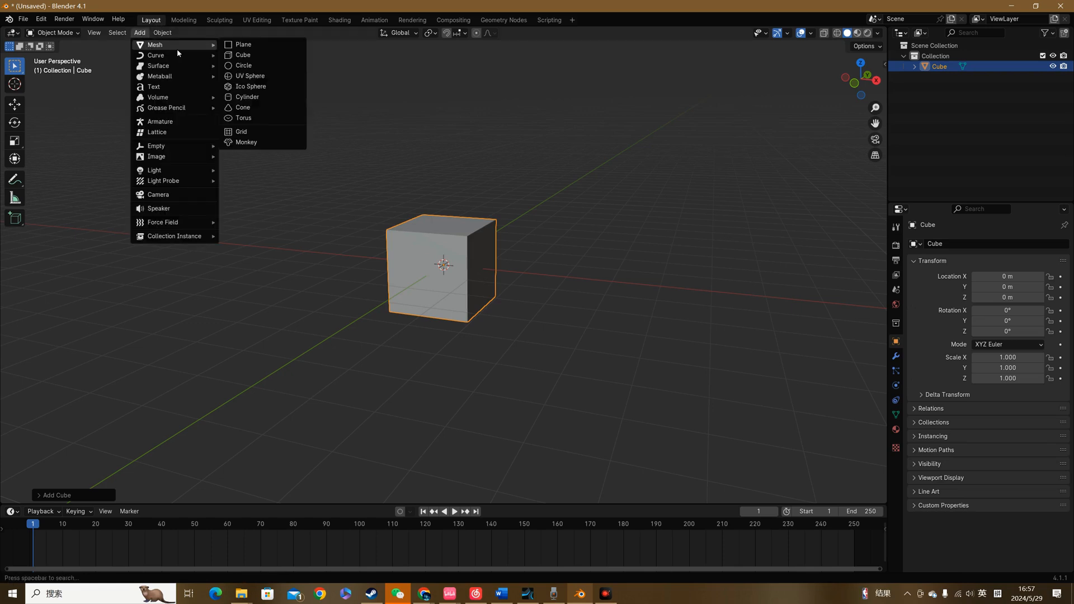
left_click(251, 107)
- Separate the cube and cone along Z with the Move tool, raising the cone well above the cube
left_click(15, 105)
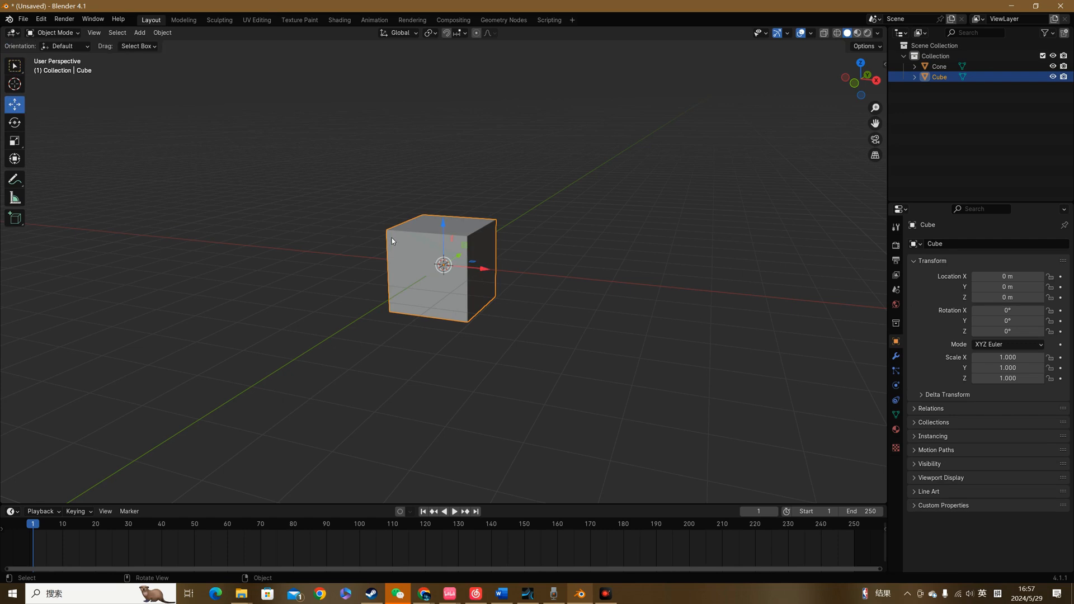
left_click_drag(448, 234, 449, 282)
left_click(445, 240)
left_click_drag(445, 242, 440, 106)
left_click(442, 290)
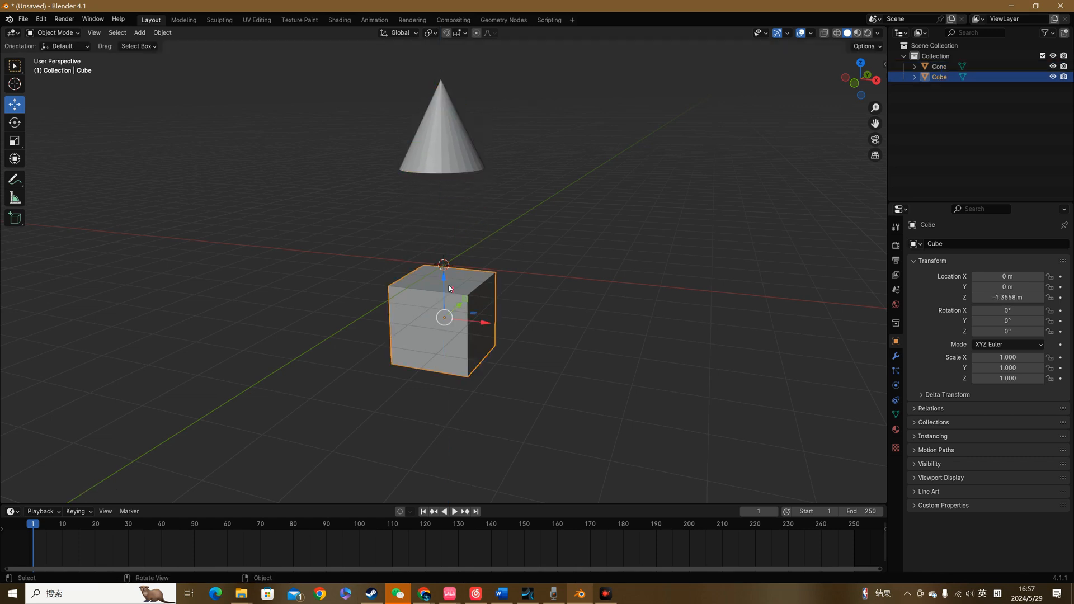
left_click_drag(442, 290, 441, 236)
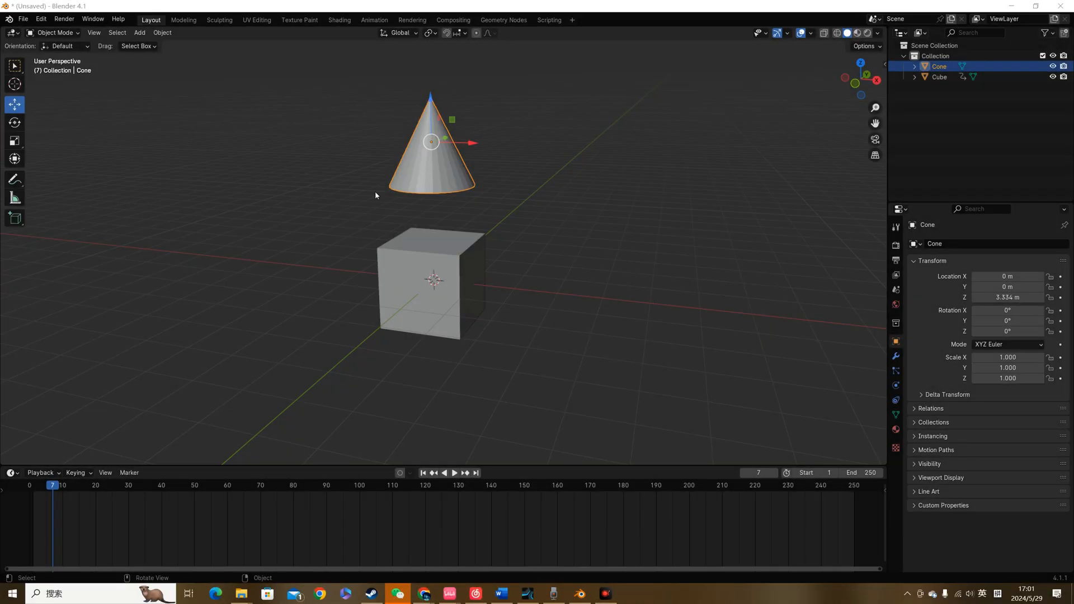
- Insert a keyframe for the cone's location, rotation and scale at frame 7
left_click(375, 191)
left_click(417, 172)
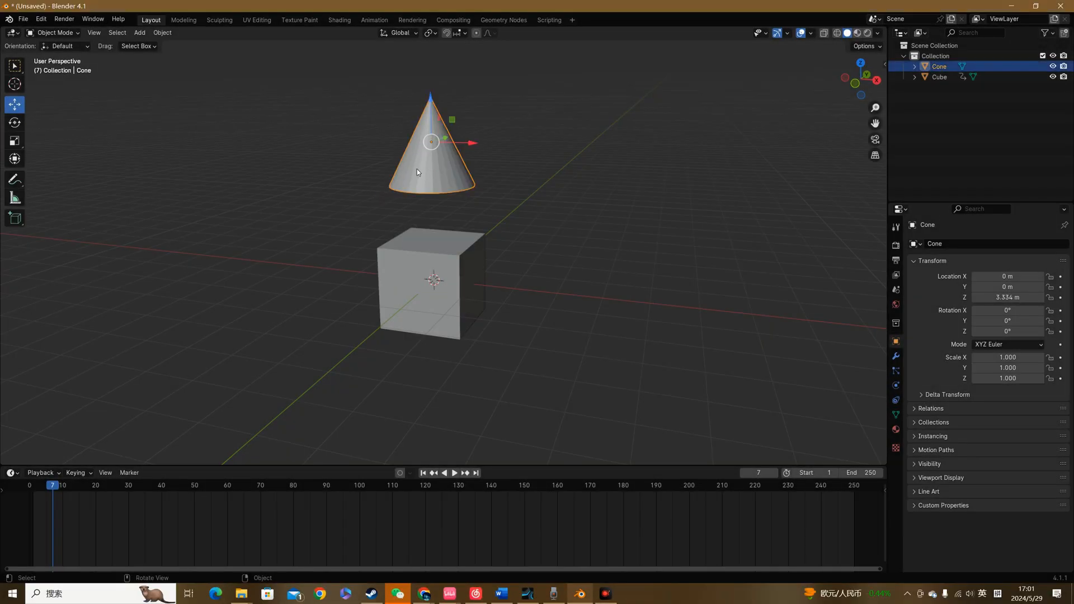
right_click(417, 169)
left_click(415, 203)
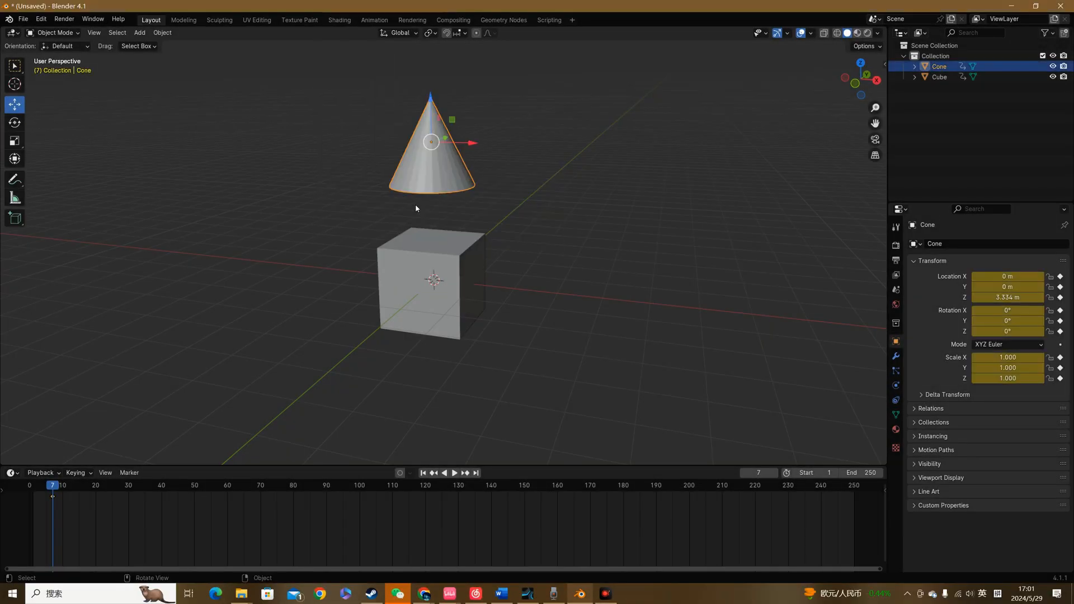
- Advance to frame 34, lower the cone onto the cube at about Z 2.01 m, and keyframe its transform
key("space")
key("space")
left_click_drag(434, 105, 434, 169)
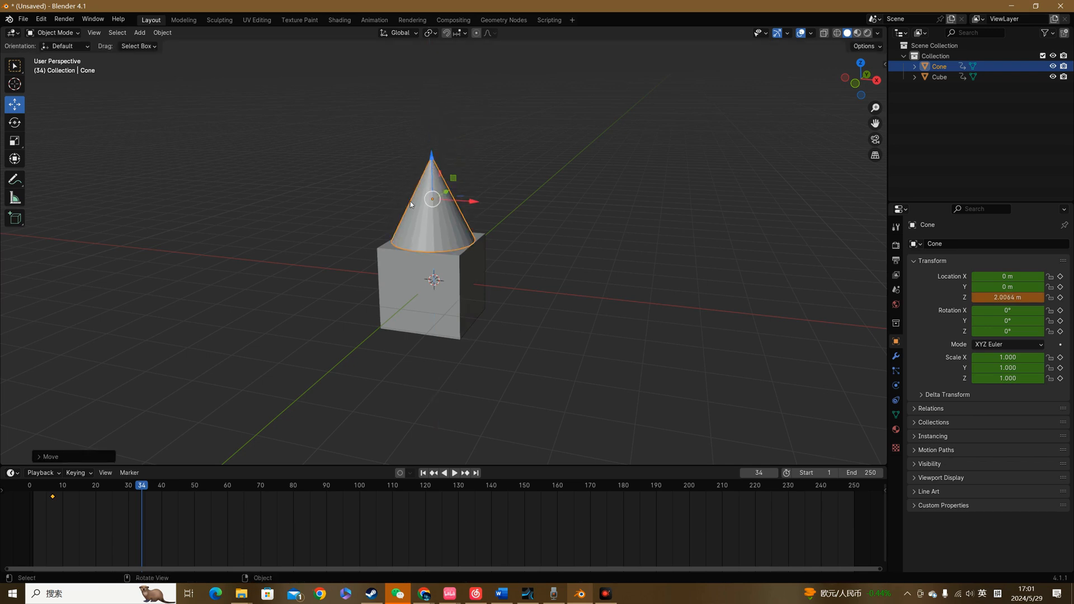
right_click(420, 221)
left_click(420, 219)
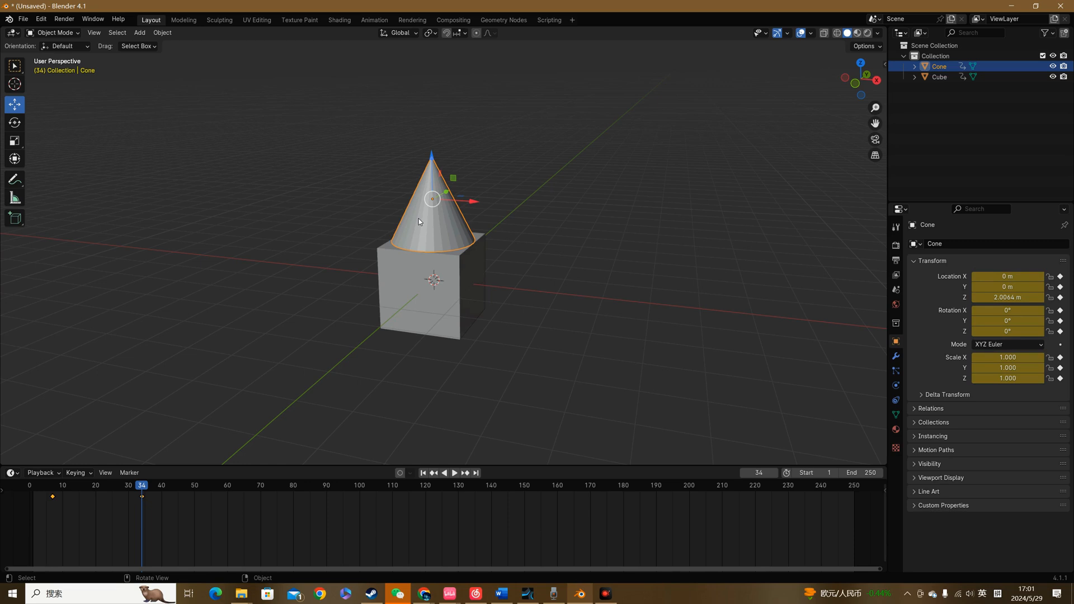
- Play the cone animation from the start of the timeline and stop playback
left_click_drag(142, 489, 37, 489)
key("space")
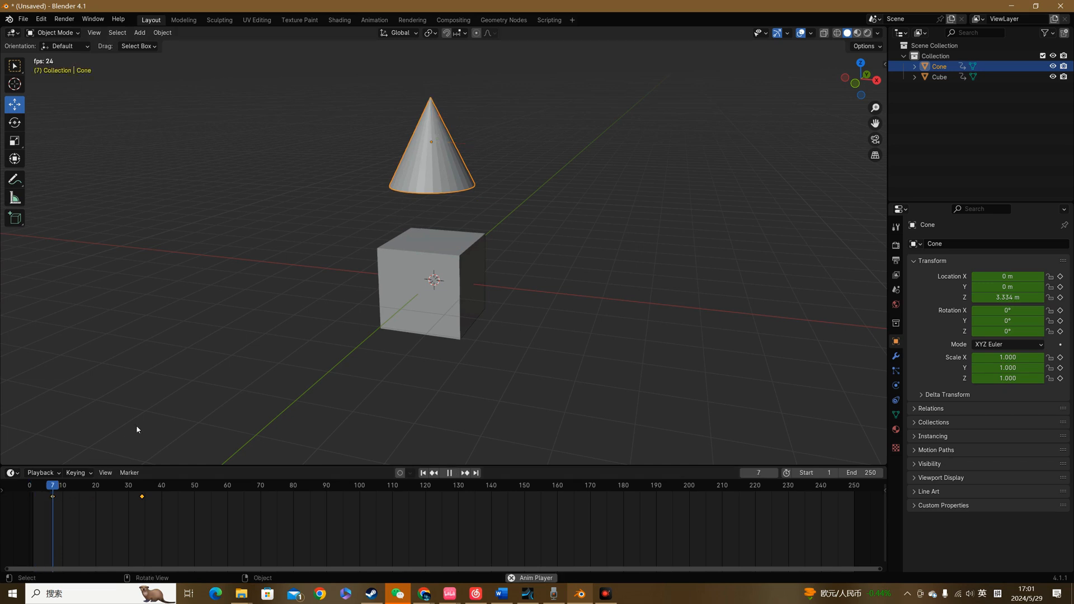
key("space")
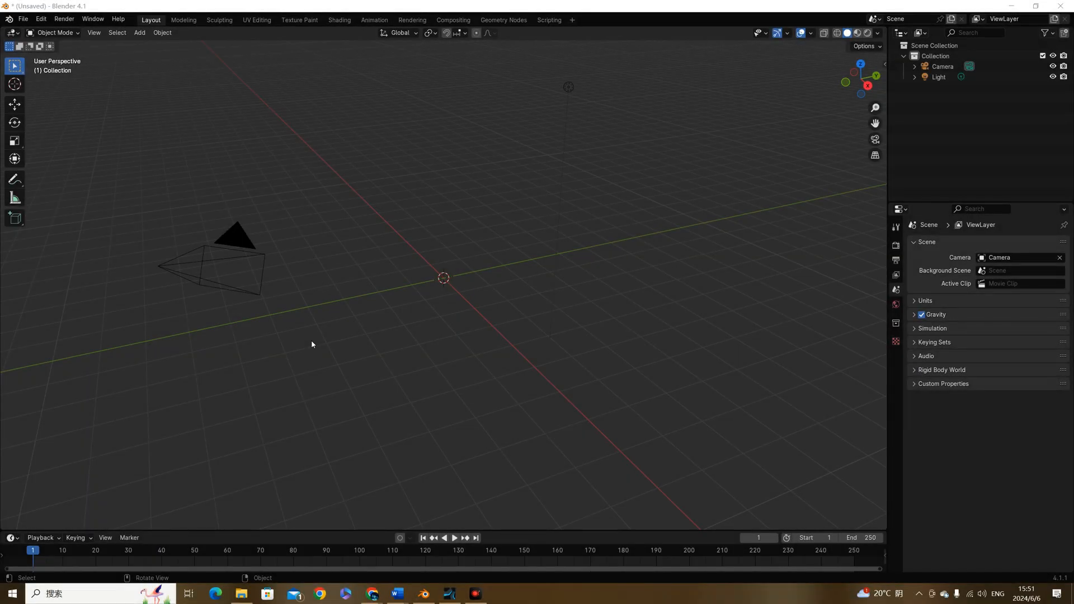
- Add a mesh plane at the origin and scale it up uniformly to about 2.94
left_click(135, 34)
mouse_move(184, 48)
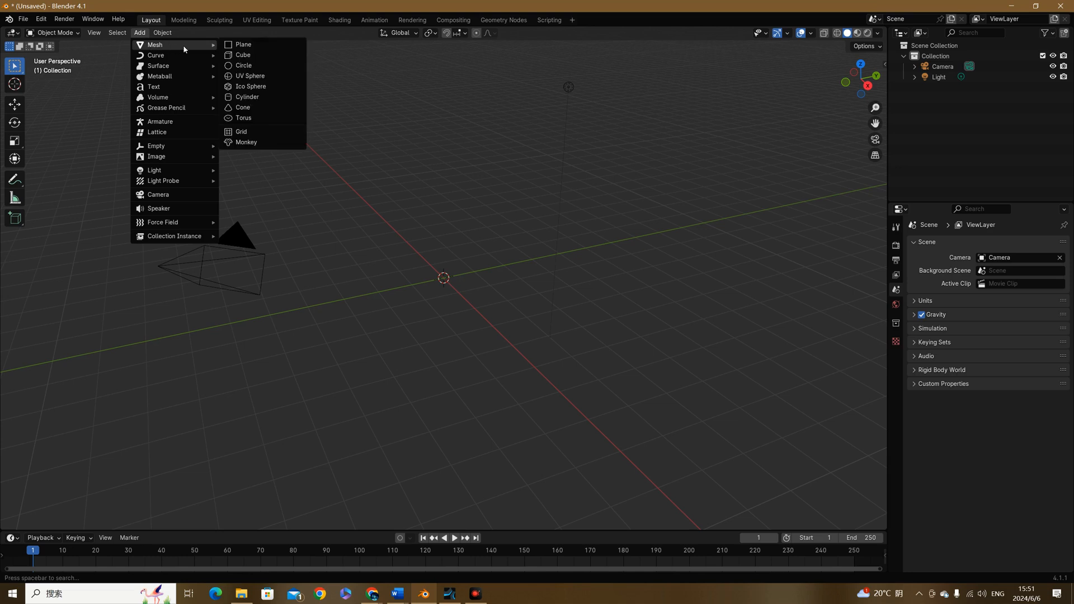
left_click(244, 45)
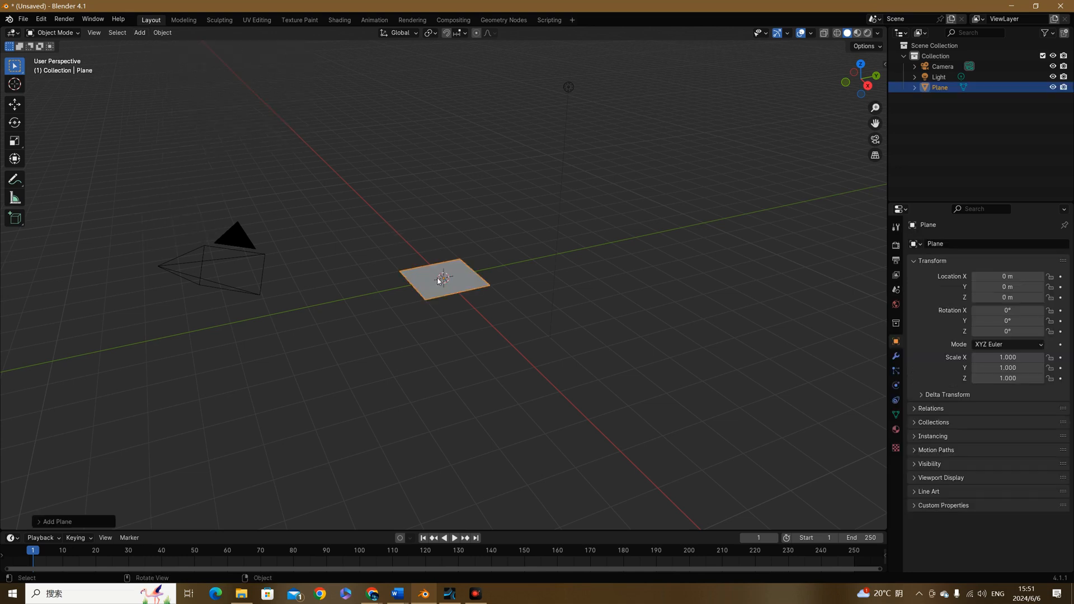
key("s")
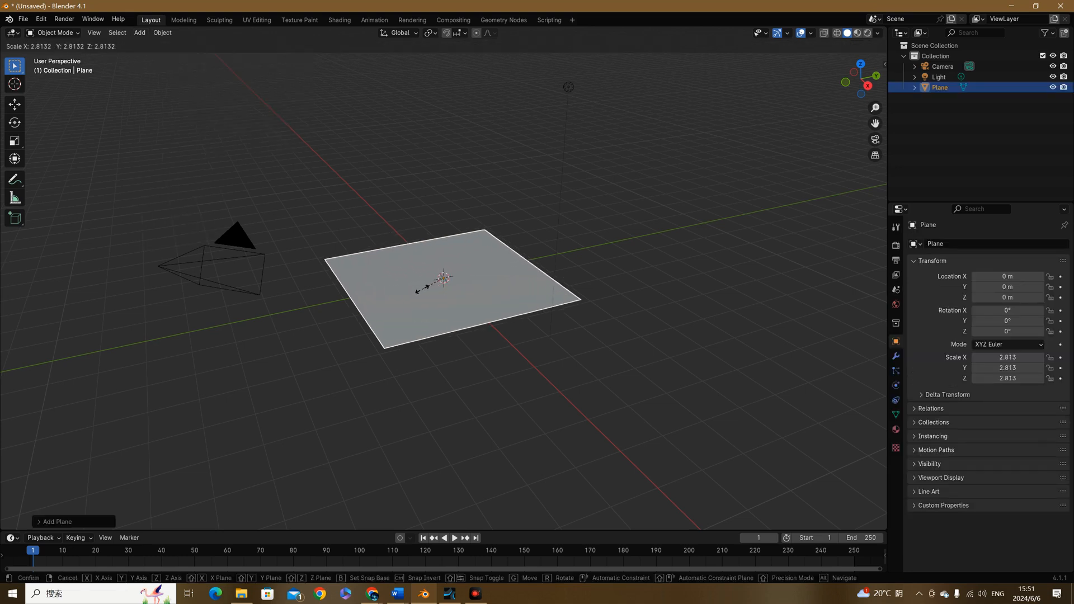
left_click(422, 289)
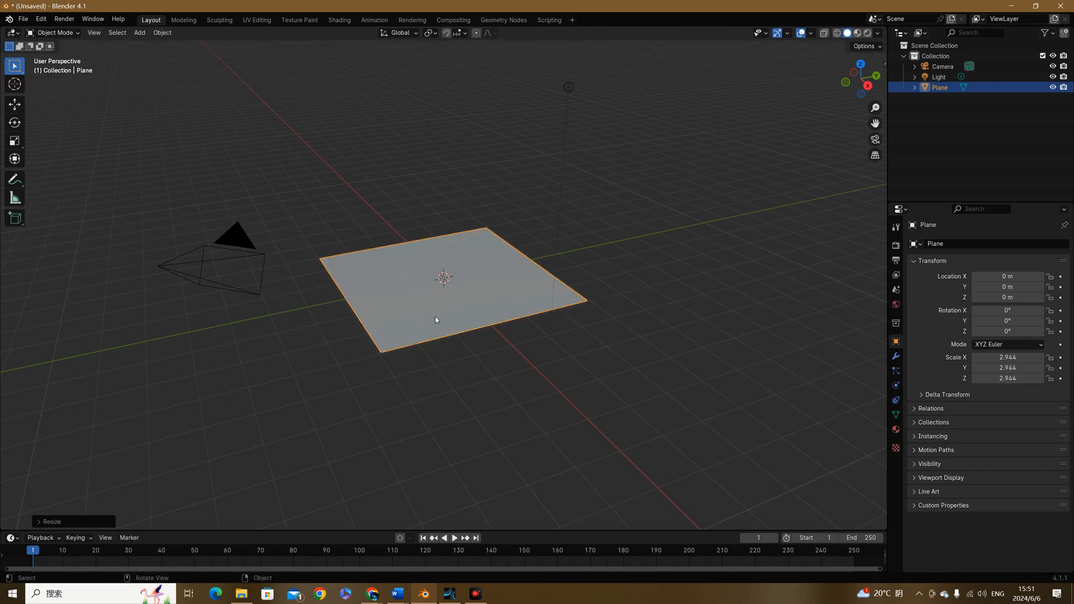
- Move the plane down along the Z axis by about 0.39 m
mouse_move(485, 350)
middle_mouse_down()
mouse_move(470, 326)
mouse_move(498, 339)
middle_mouse_up()
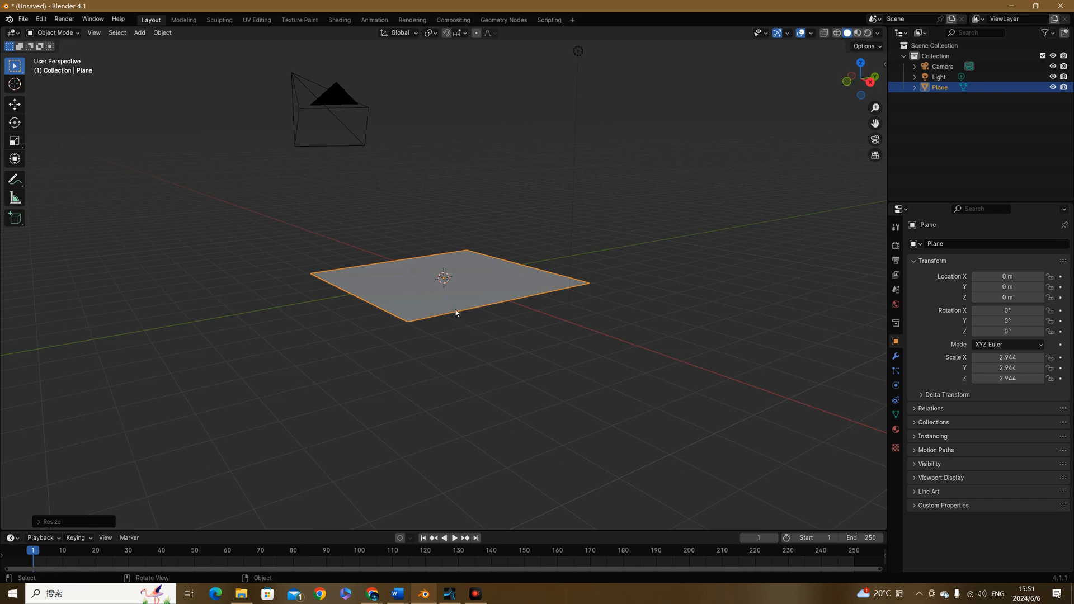
key("g")
key("z")
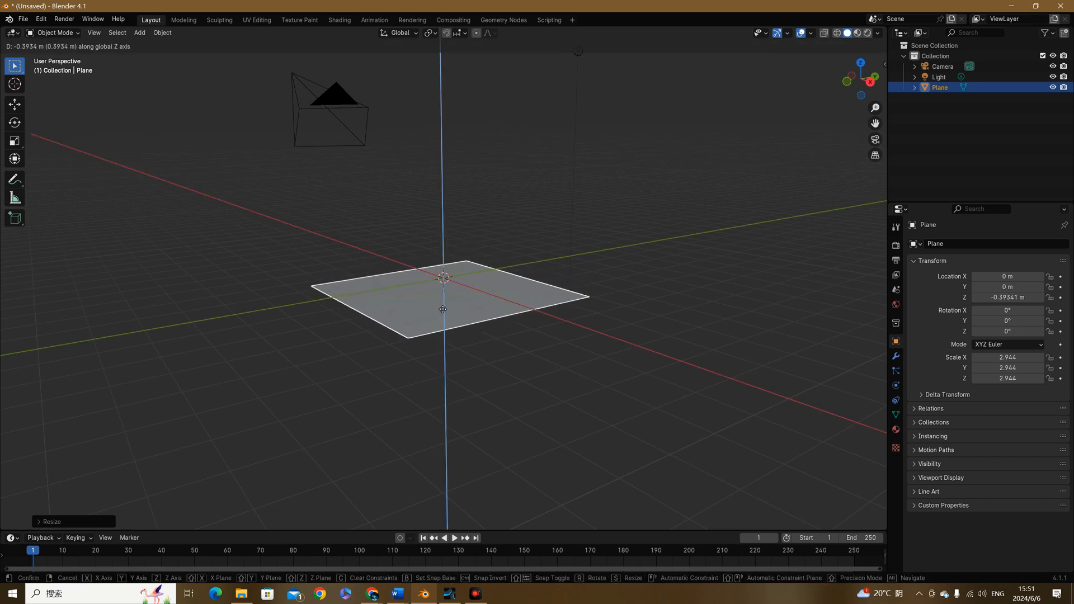
left_click(442, 309)
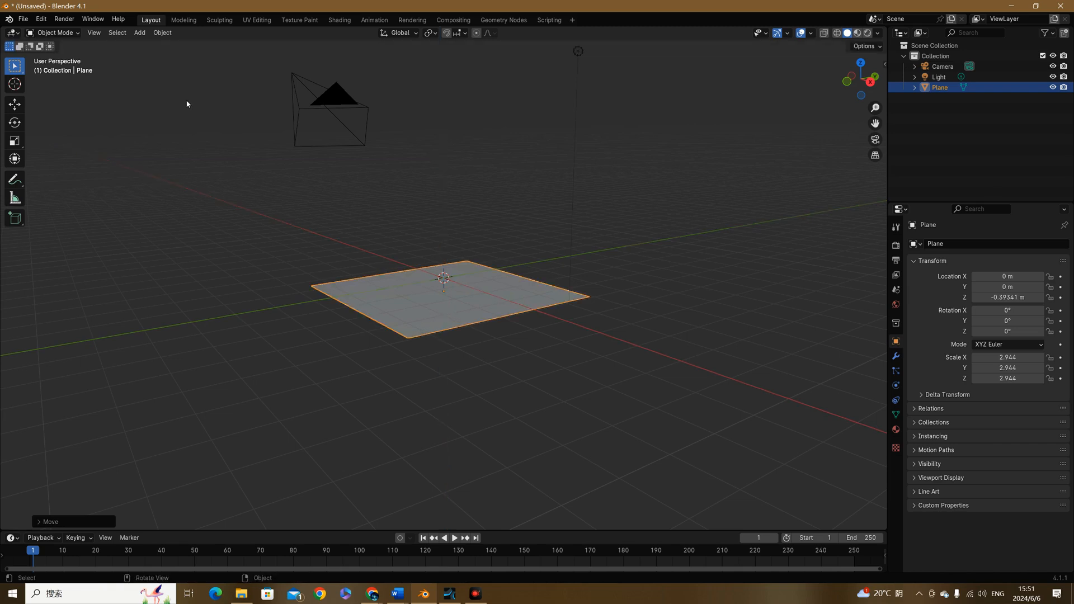
- Add a mesh cube at the origin and scale it down uniformly to about 0.33
left_click(139, 33)
mouse_move(202, 47)
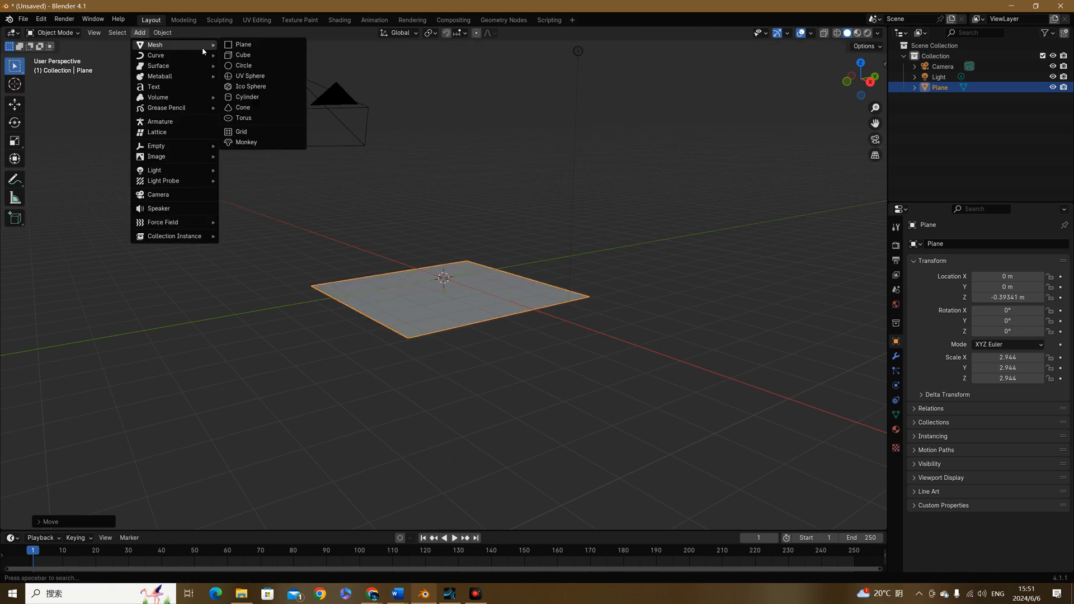
left_click(242, 55)
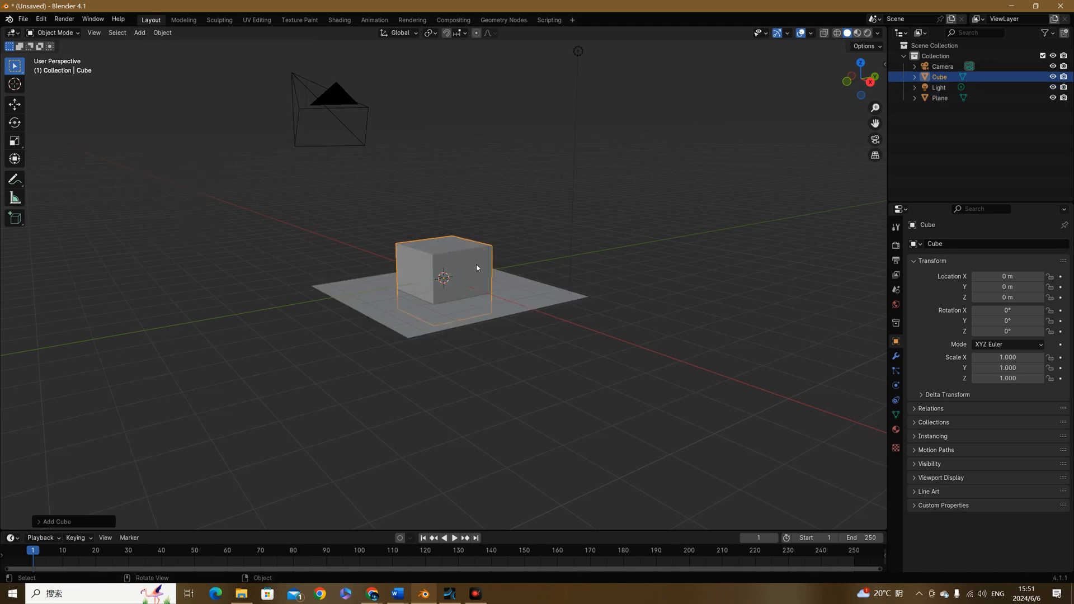
key("s")
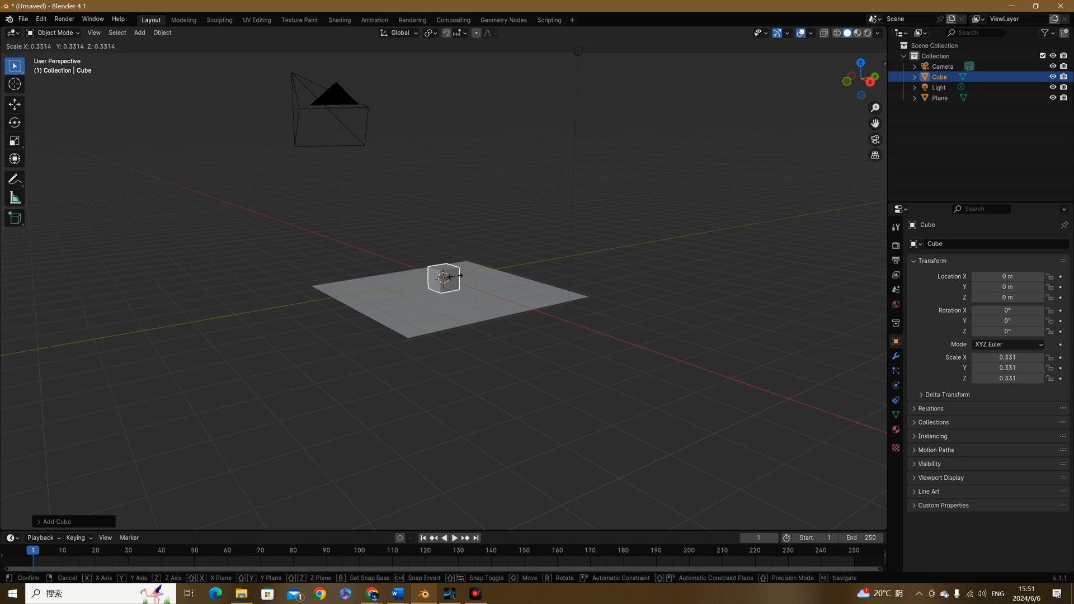
left_click(458, 278)
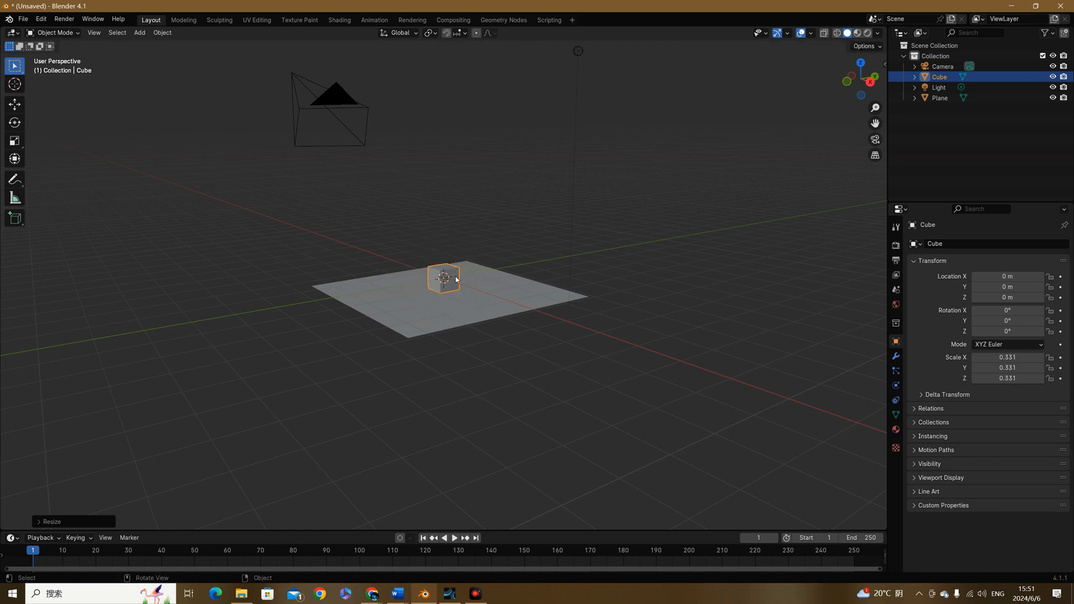
- Move the small cube along the Y axis to about 1.66 m
key("g")
key("y")
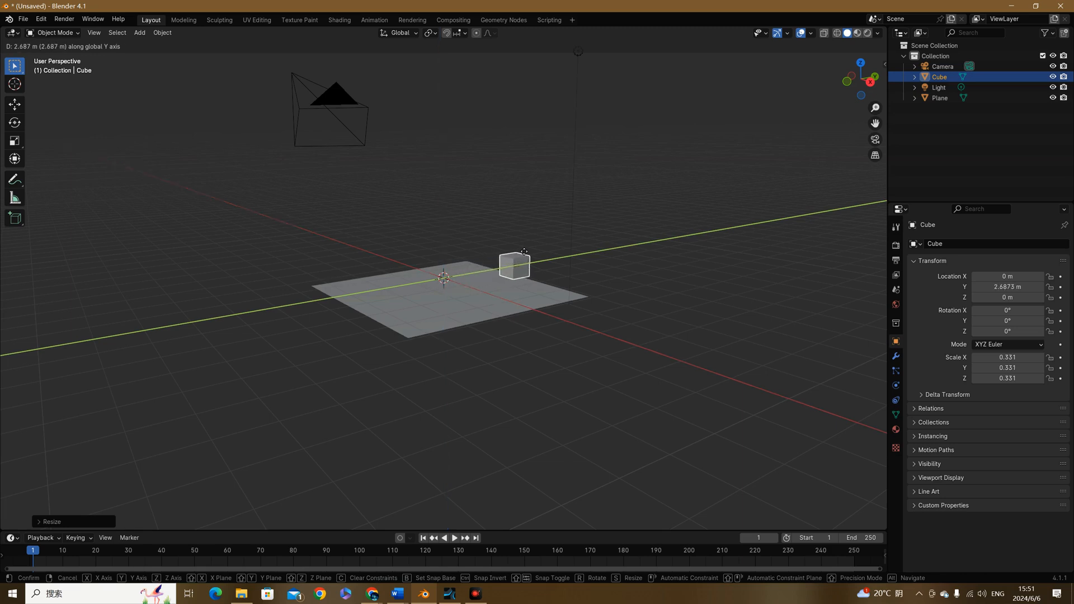
left_click(500, 258)
- Add a UV sphere at the origin and scale it down uniformly to about 0.465
middle_click_drag(538, 240, 447, 252)
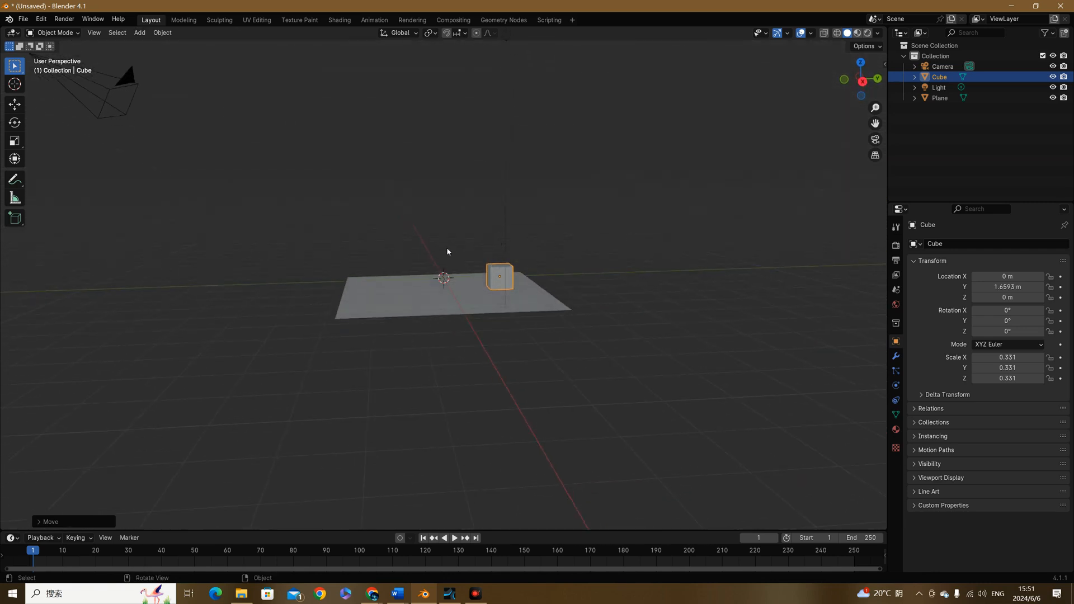
left_click(140, 32)
mouse_move(205, 46)
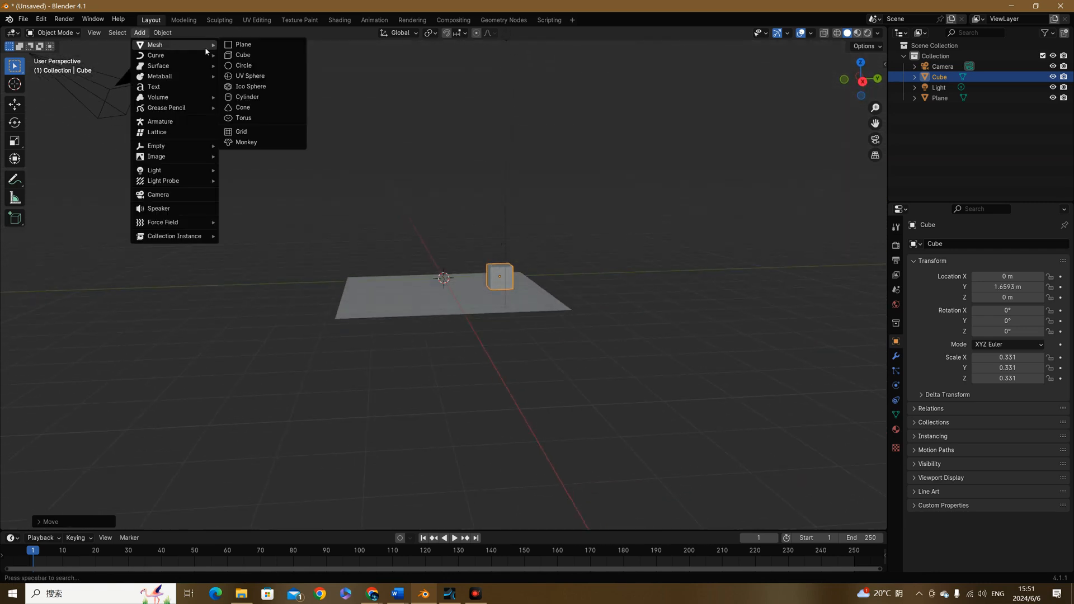
left_click(250, 77)
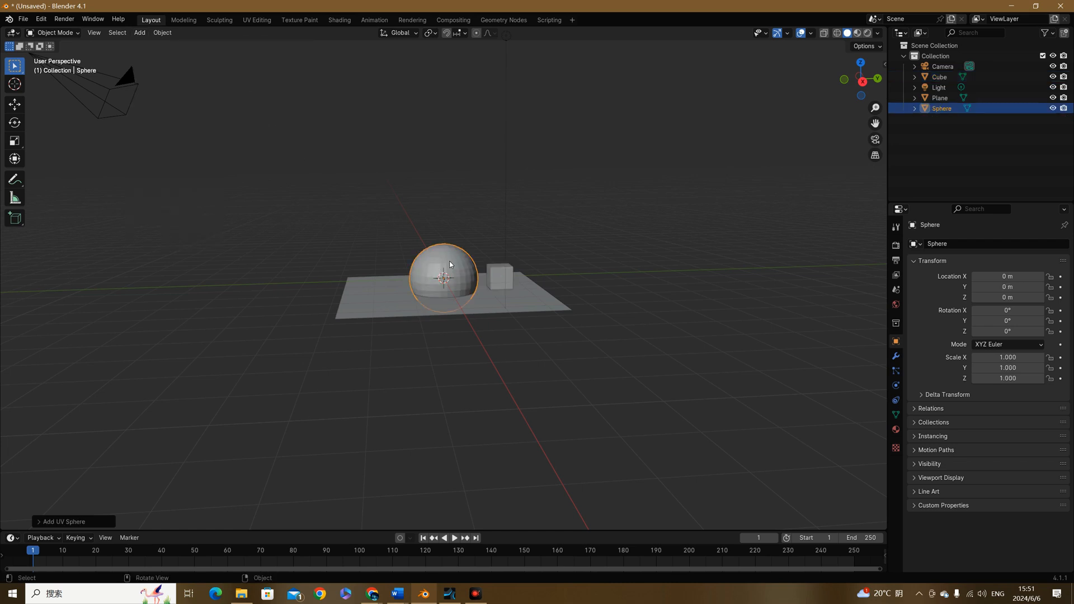
key("s")
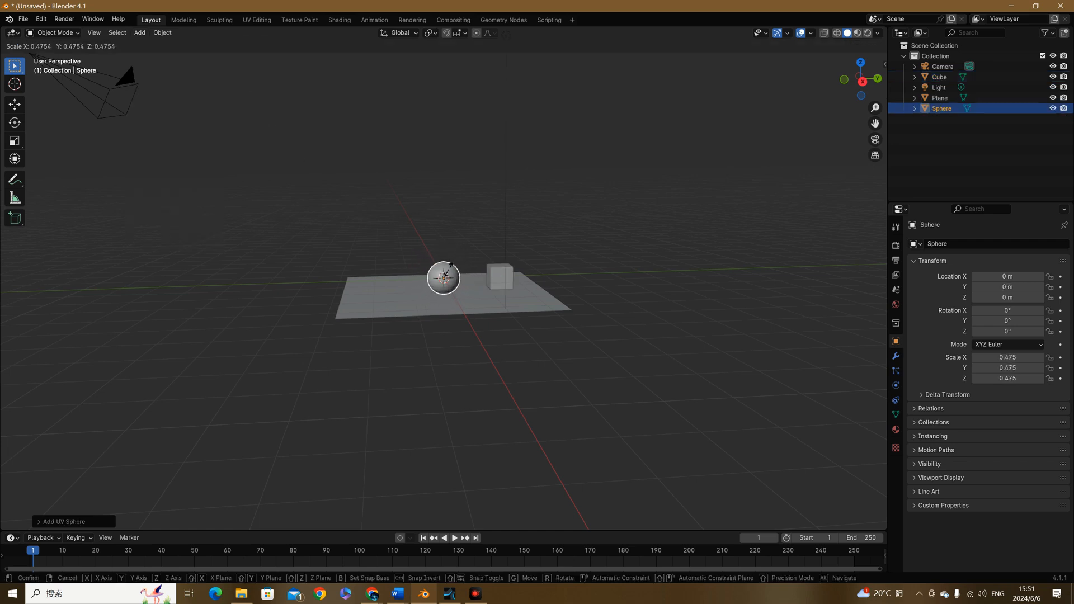
left_click(448, 273)
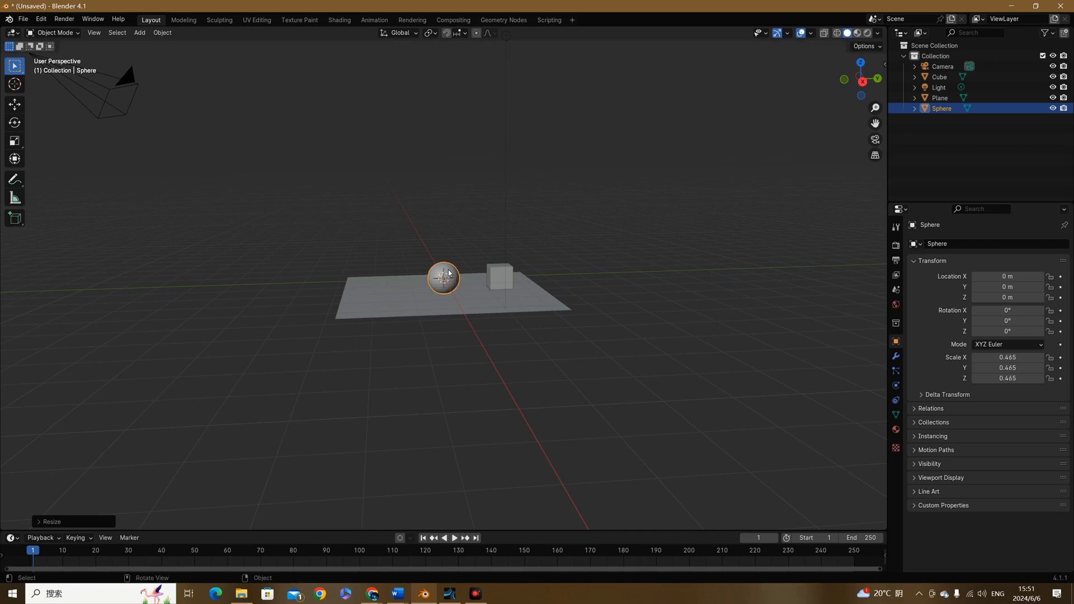
- Move the sphere along the Y axis to about -1.48 m, opposite the cube
key("g")
key("z")
key("y")
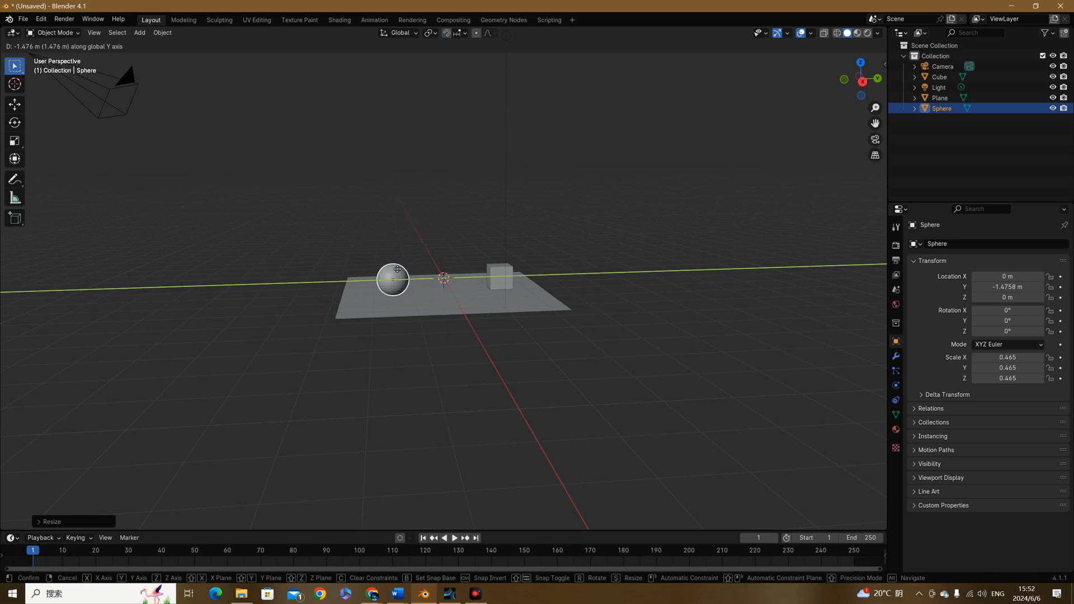
left_click(397, 269)
- Lower the plane along the global Z axis to about -0.62 m, below the sphere and cube
middle_click_drag(459, 249, 446, 282)
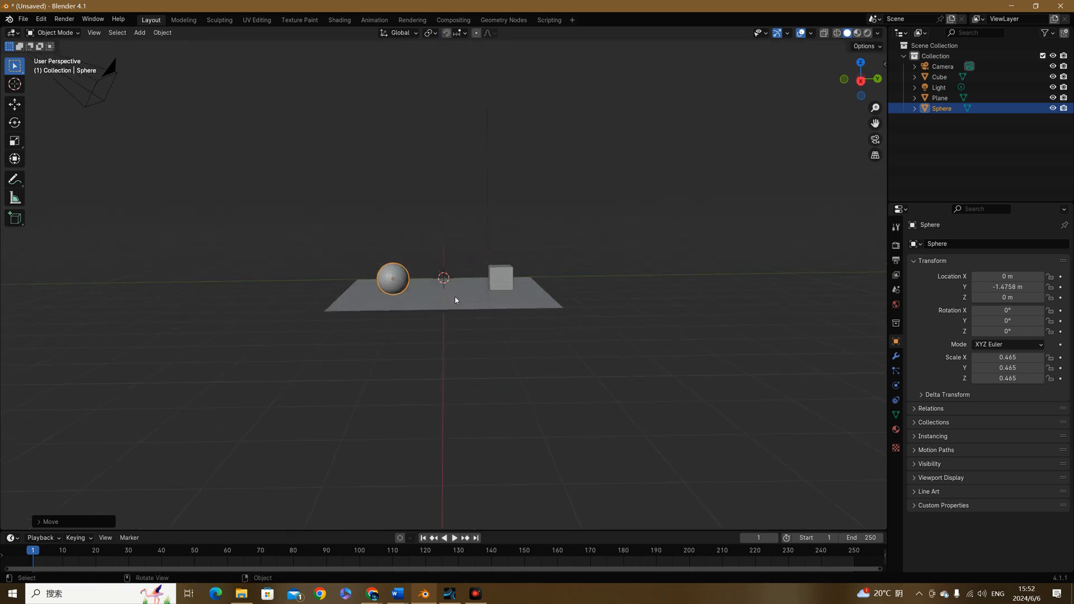
left_click(456, 299)
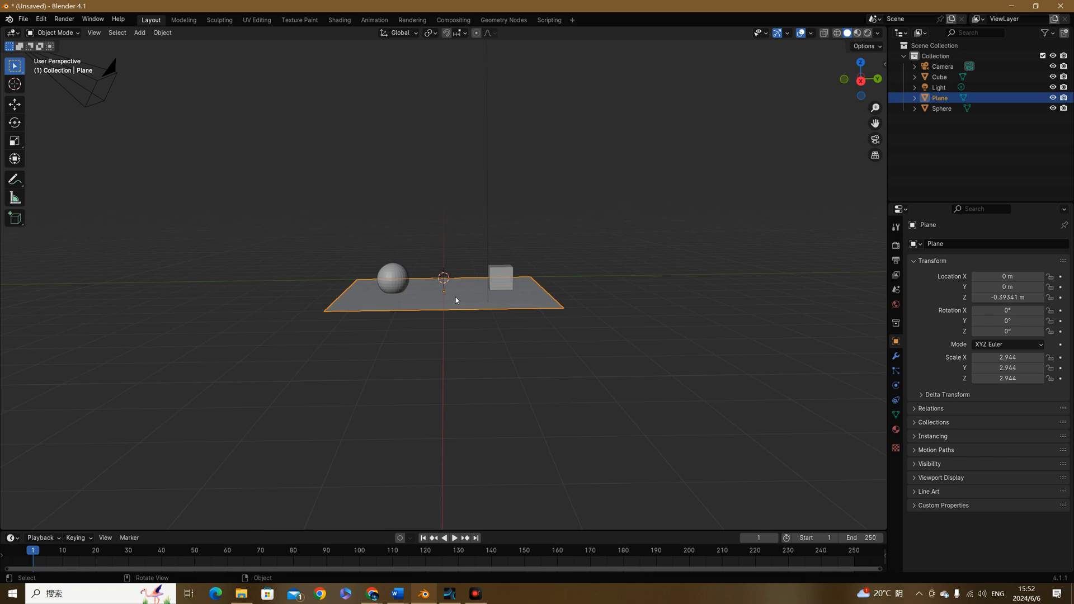
key("g")
key("x")
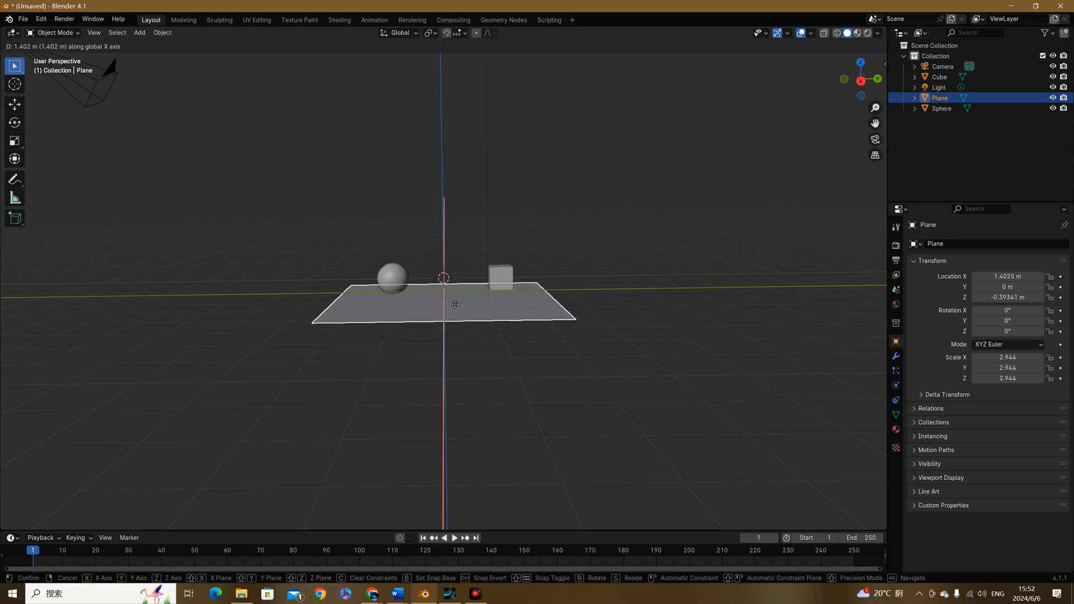
key("y")
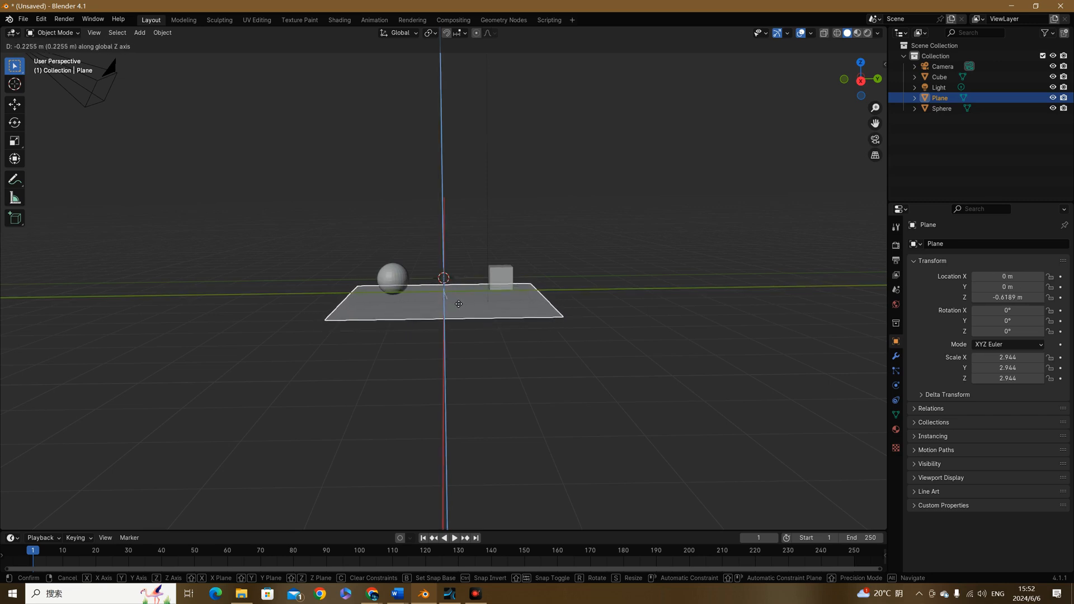
left_click(459, 304)
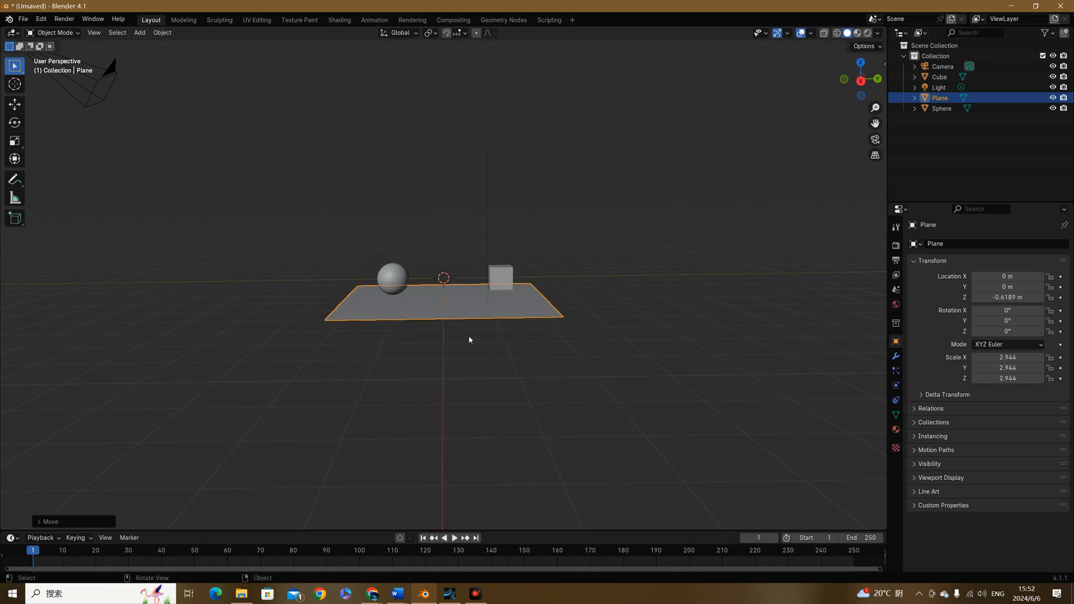
- Add rigid body physics of the Active type to both the cube and the sphere
mouse_move(472, 343)
middle_mouse_down()
mouse_move(469, 311)
mouse_move(469, 324)
middle_mouse_up()
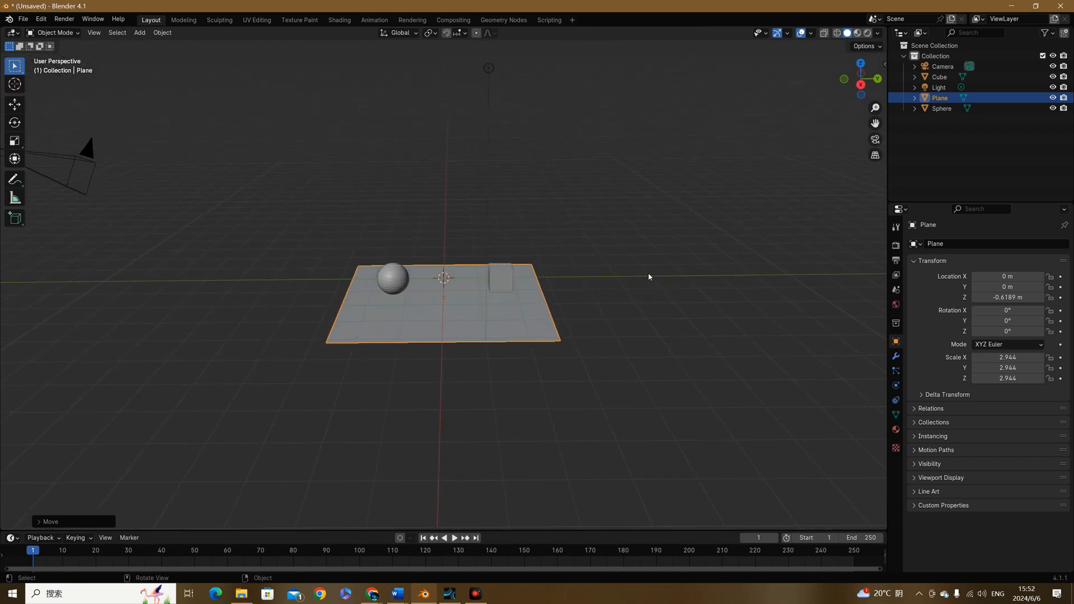
left_click(491, 279)
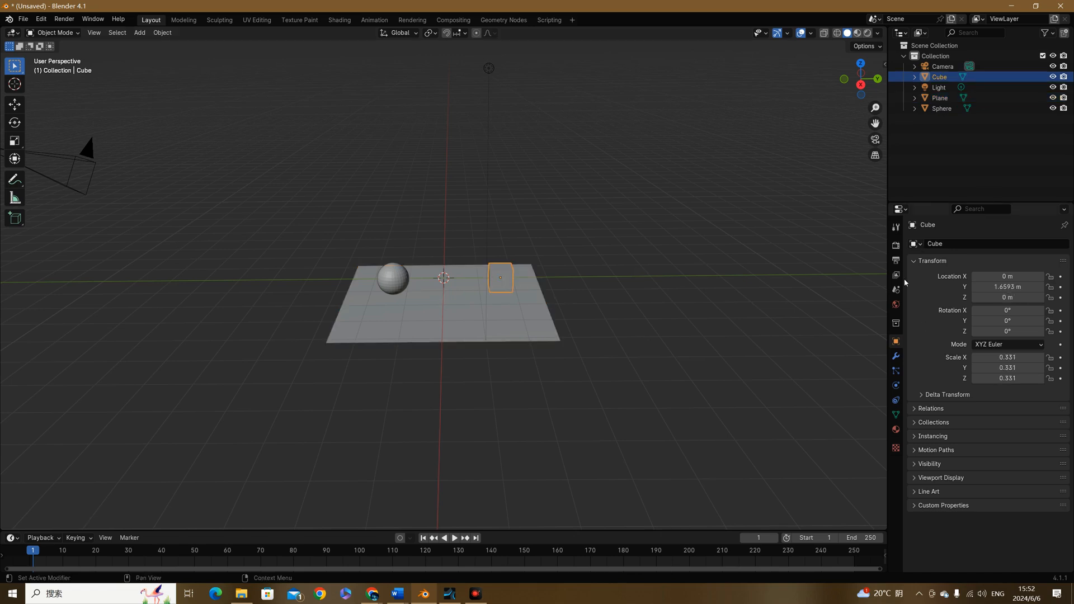
left_click(895, 386)
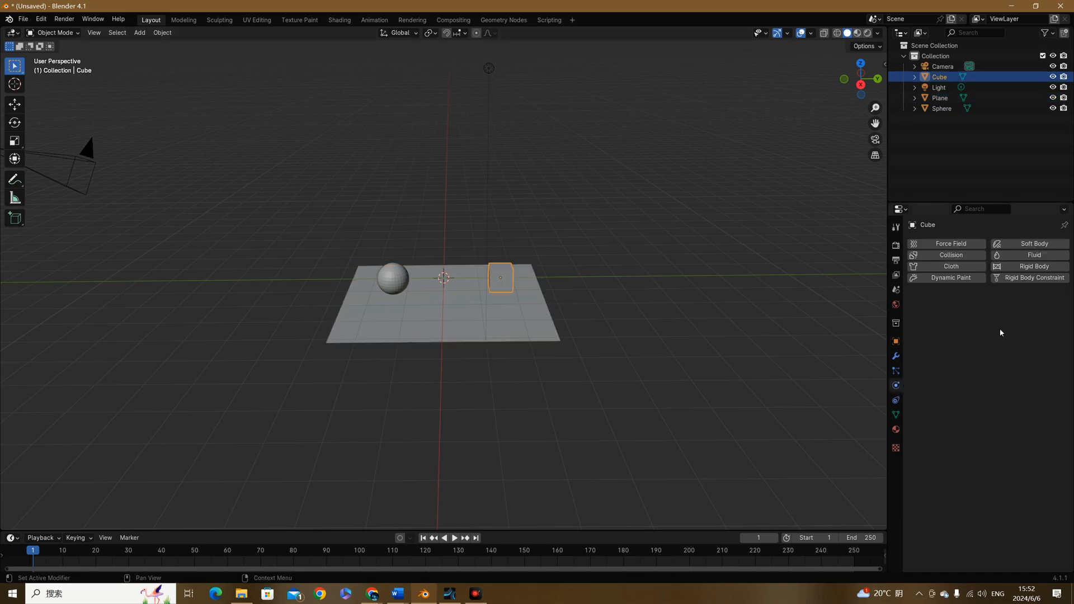
left_click(1024, 271)
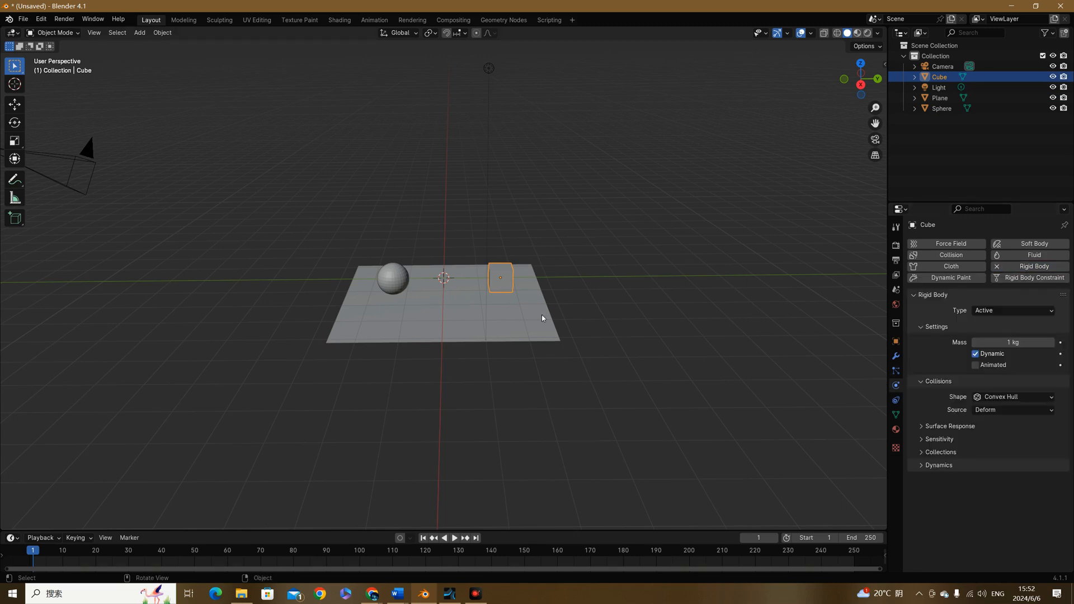
left_click(393, 279)
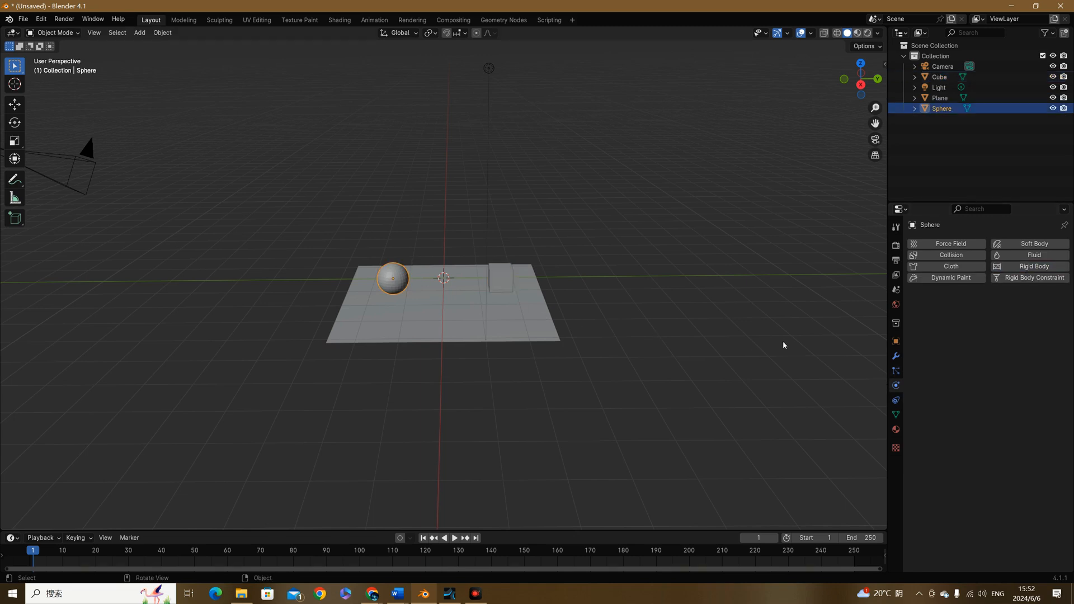
left_click(1024, 272)
- Add rigid body physics to the plane and set its type to Passive
left_click(502, 310)
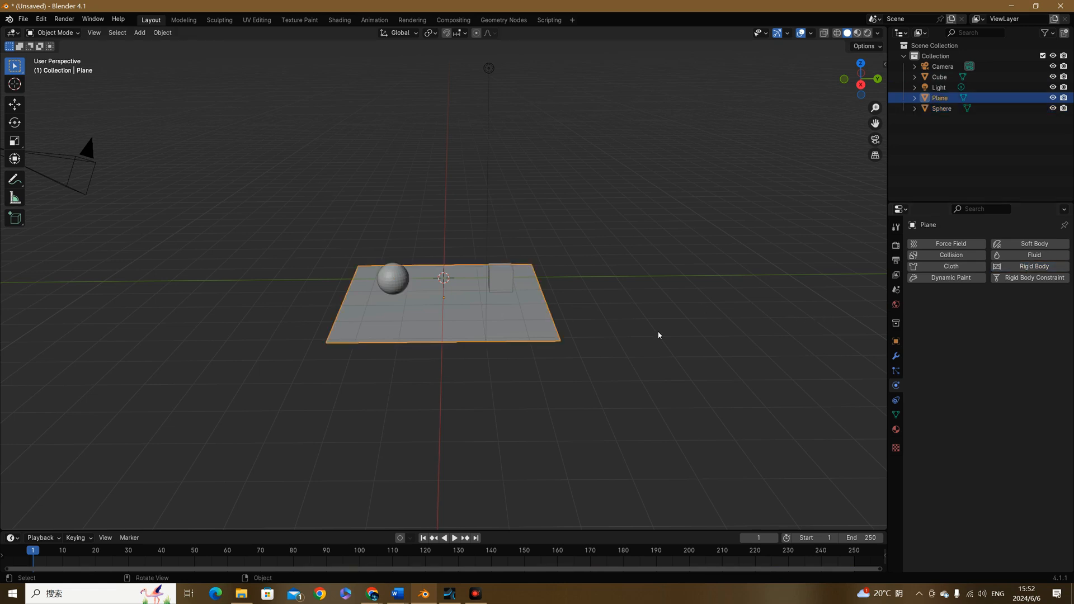
left_click(1035, 269)
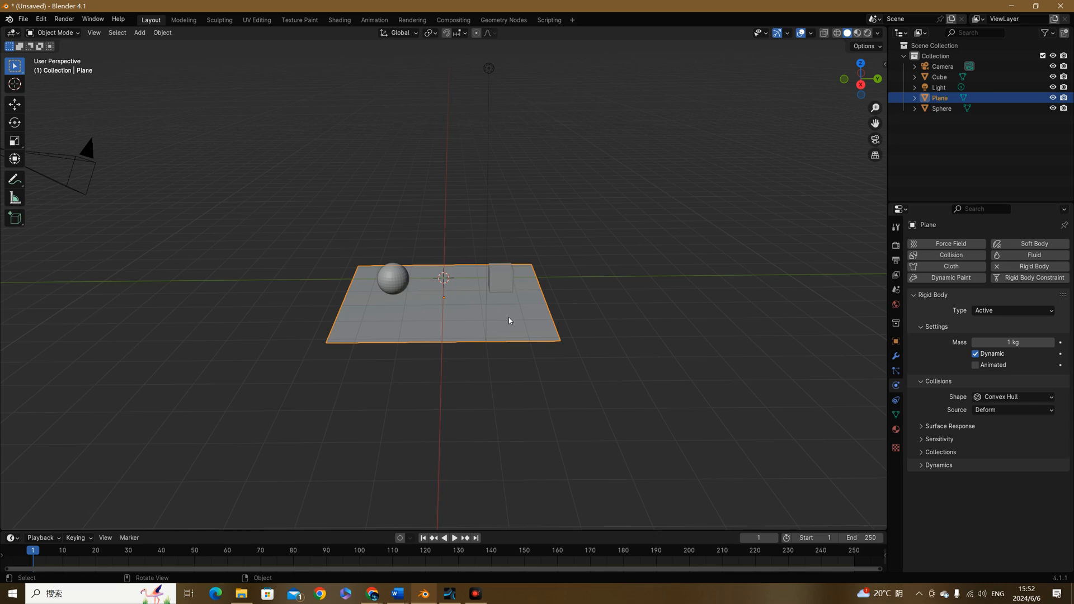
left_click(993, 314)
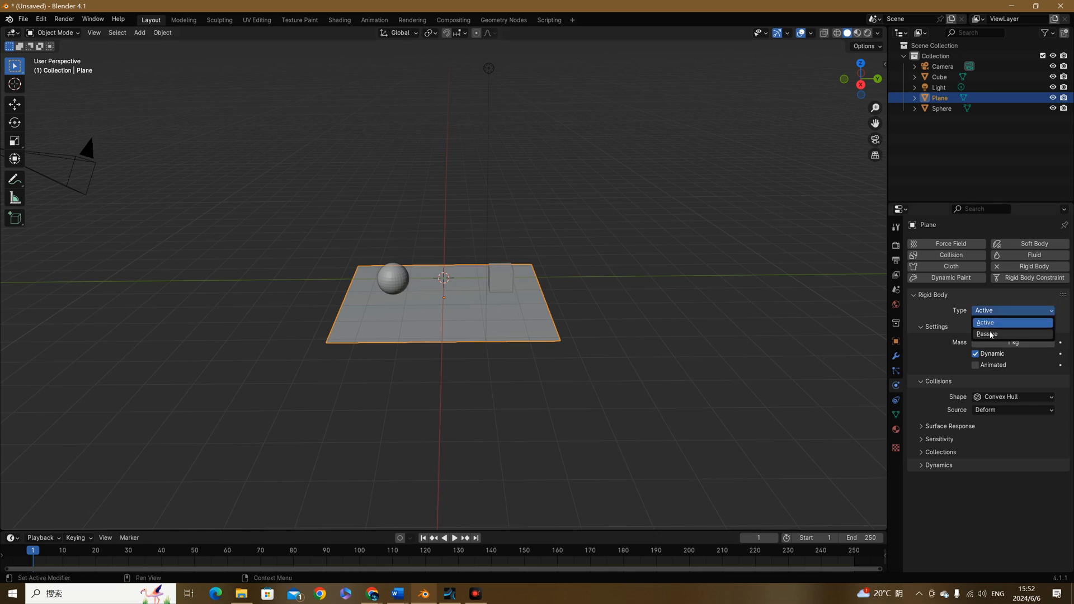
left_click(992, 332)
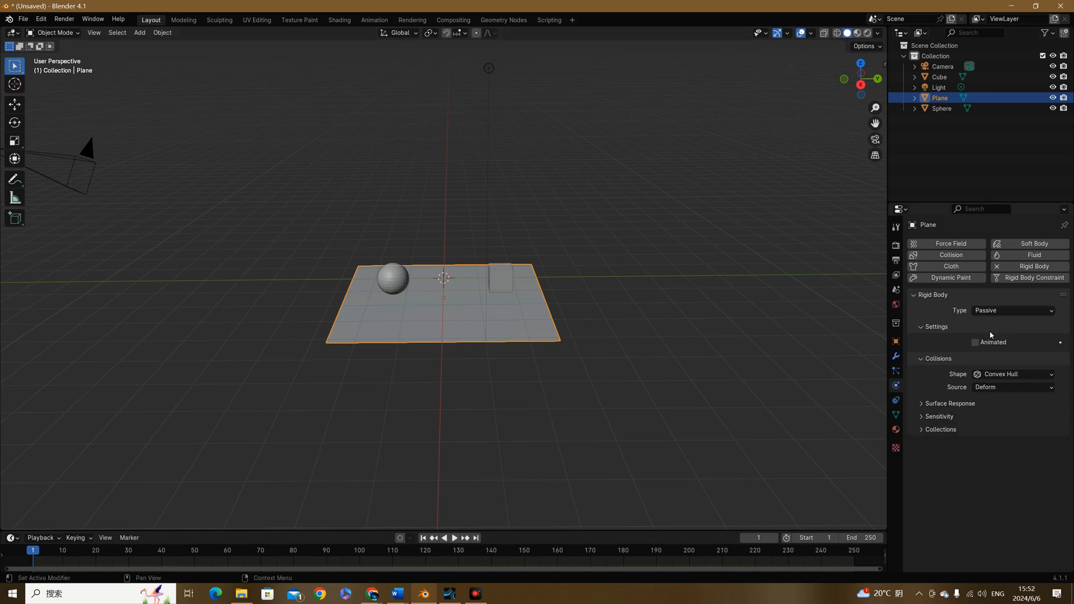
- Enable the Animated option in the sphere's rigid body settings and keep the sphere selected
left_click(389, 280)
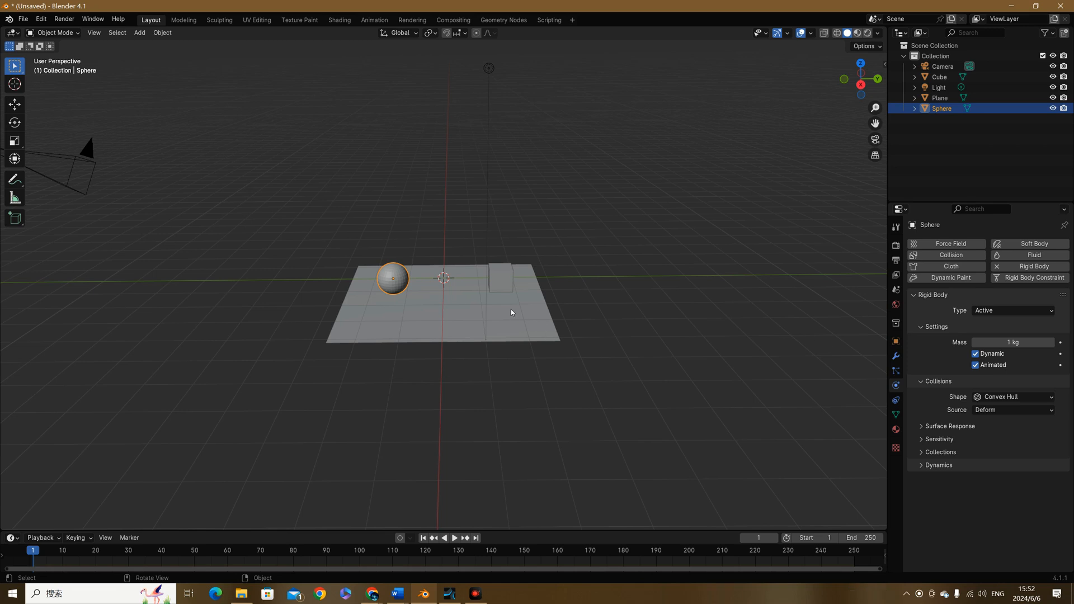
left_click(418, 298)
left_click(394, 282)
- Enlarge the timeline area and insert a keyframe for the sphere at frame 1
scroll(330, 481, "up", 2)
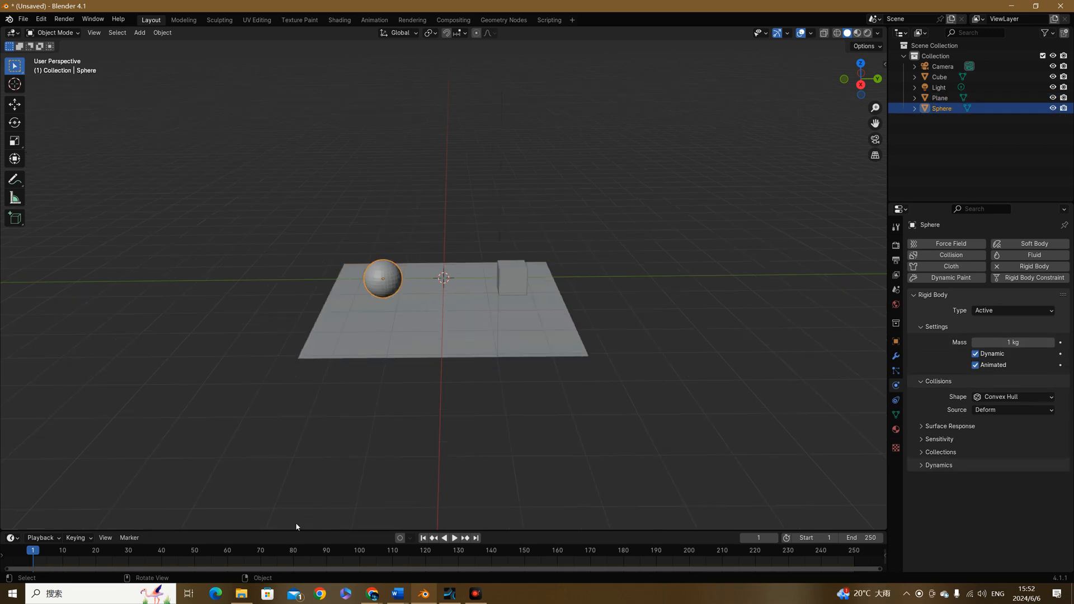
left_click_drag(296, 529, 299, 485)
right_click(380, 264)
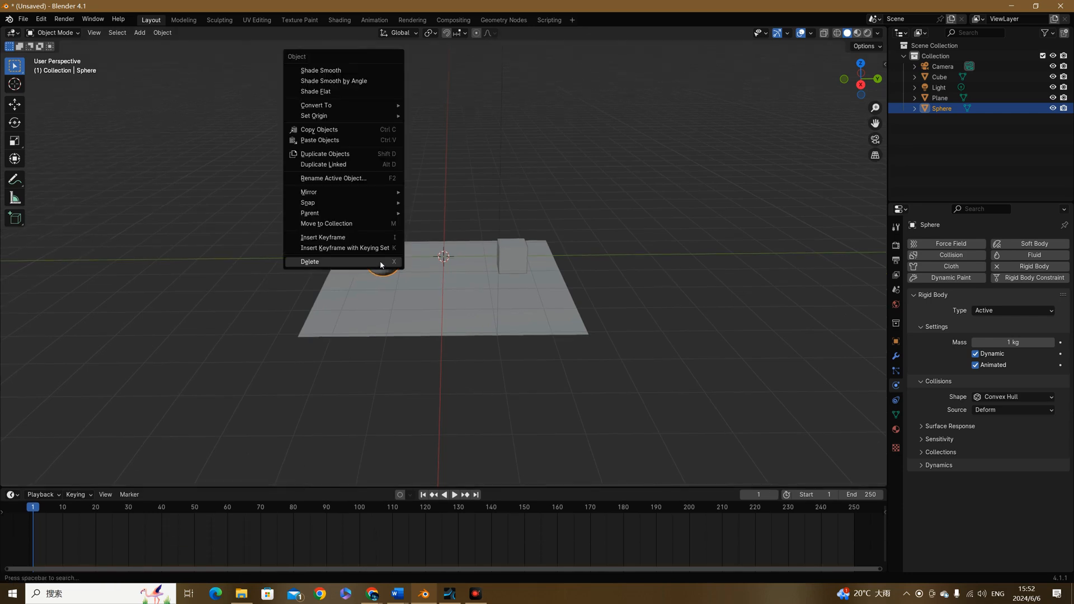
left_click(373, 240)
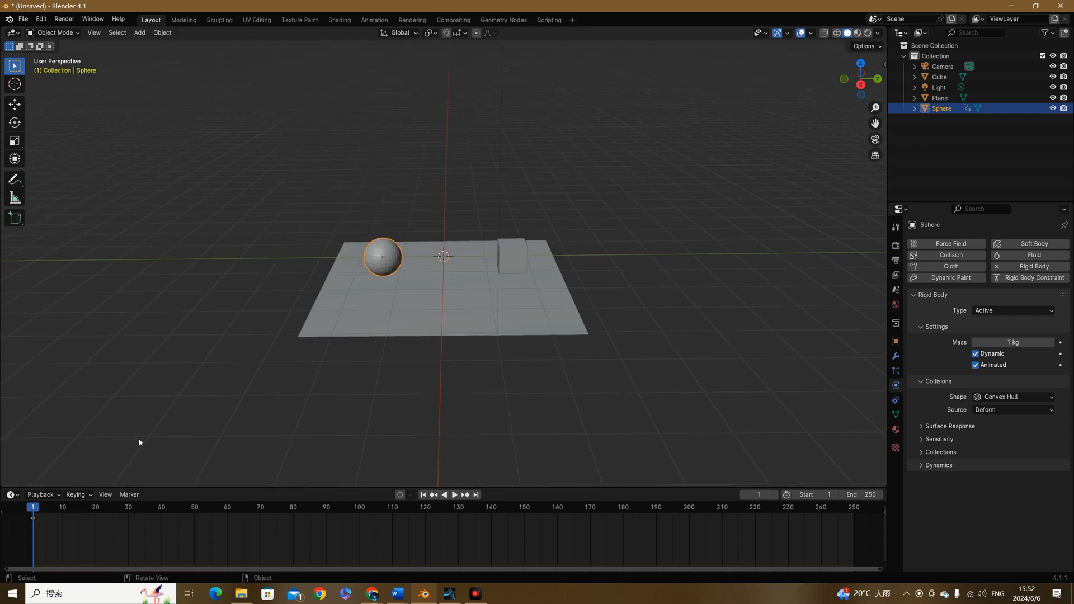
- At frame 34, move the sphere along the Y axis past the cube and insert a second keyframe
left_click_drag(33, 509, 142, 511)
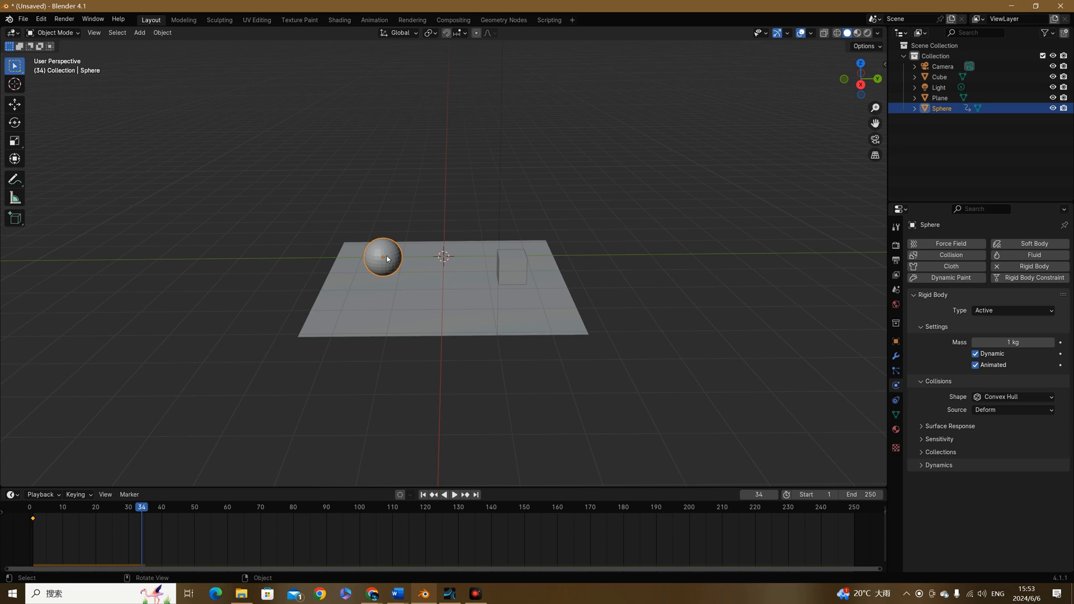
key("g")
middle_click_drag(387, 256, 544, 260)
left_click(545, 260)
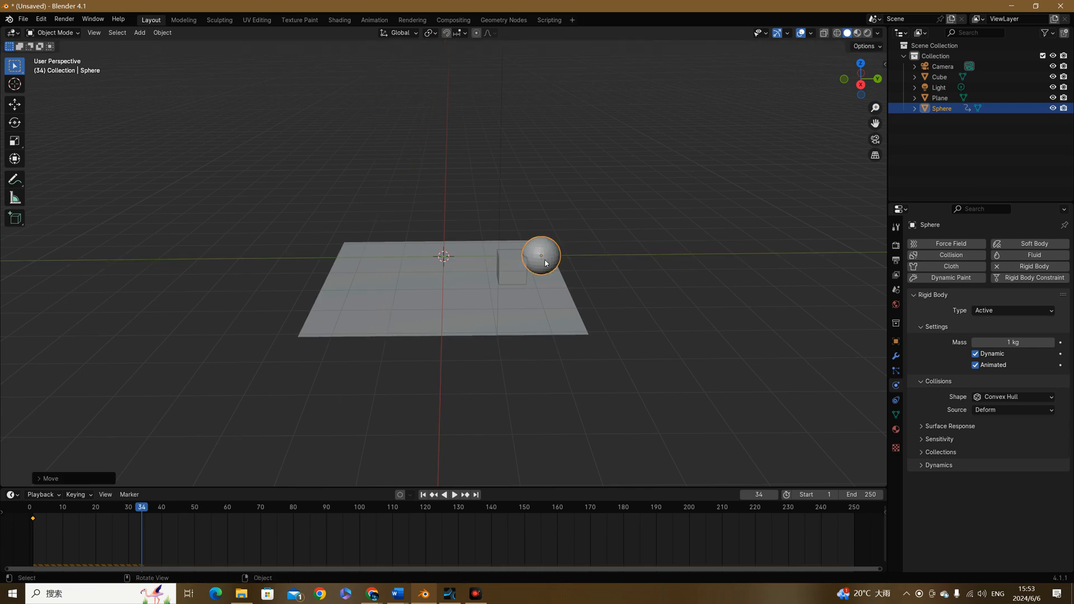
right_click(545, 260)
left_click(545, 259)
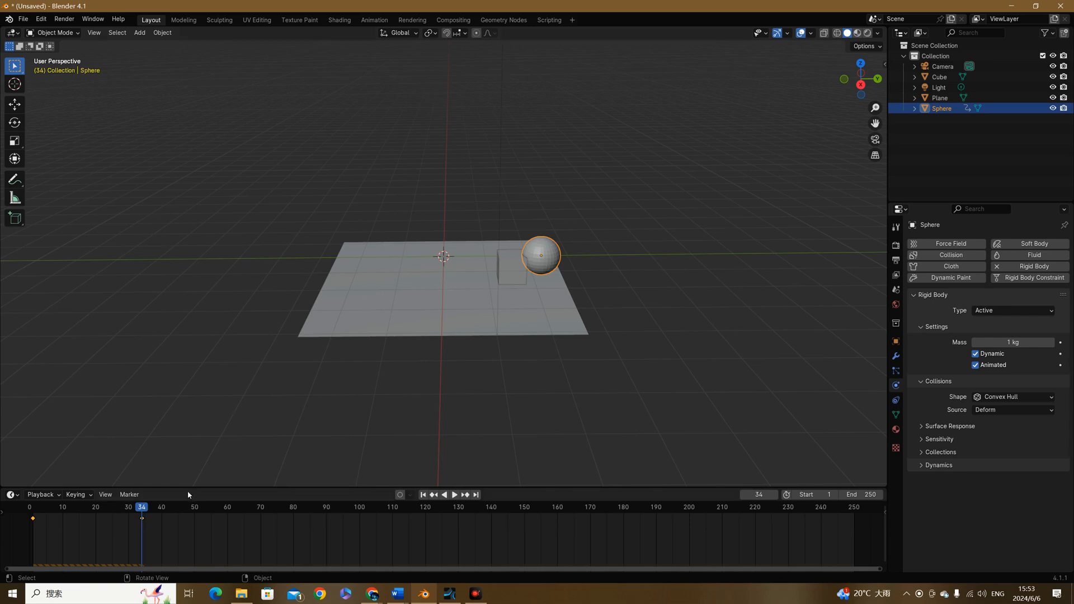
- Return to the start of the timeline and play the animation to check the sphere's motion and the rigid body simulation
key("space")
left_click_drag(143, 513, 25, 512)
key("space")
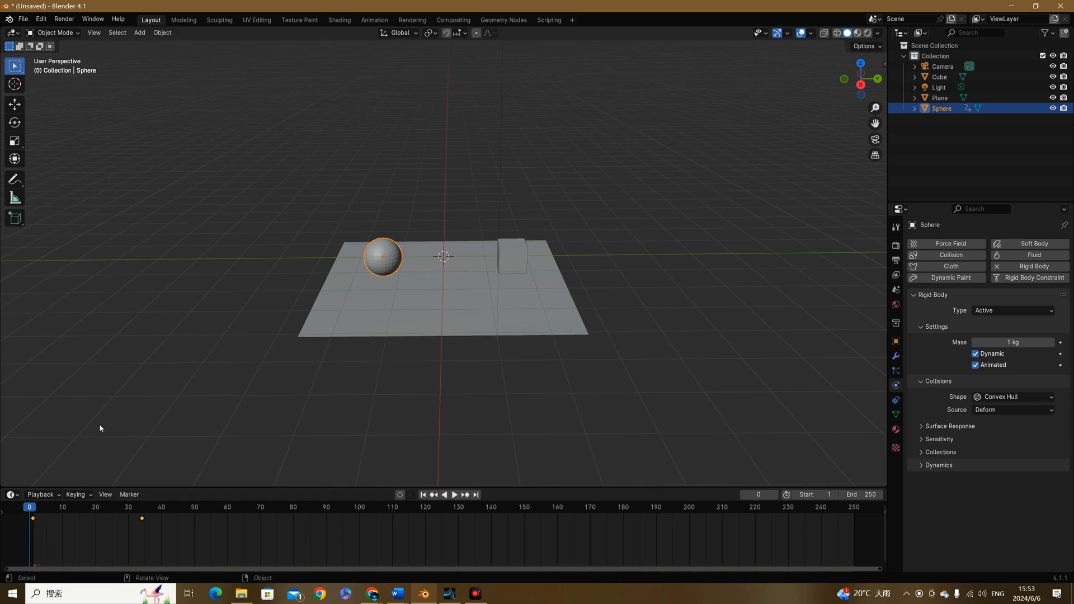
key("space")
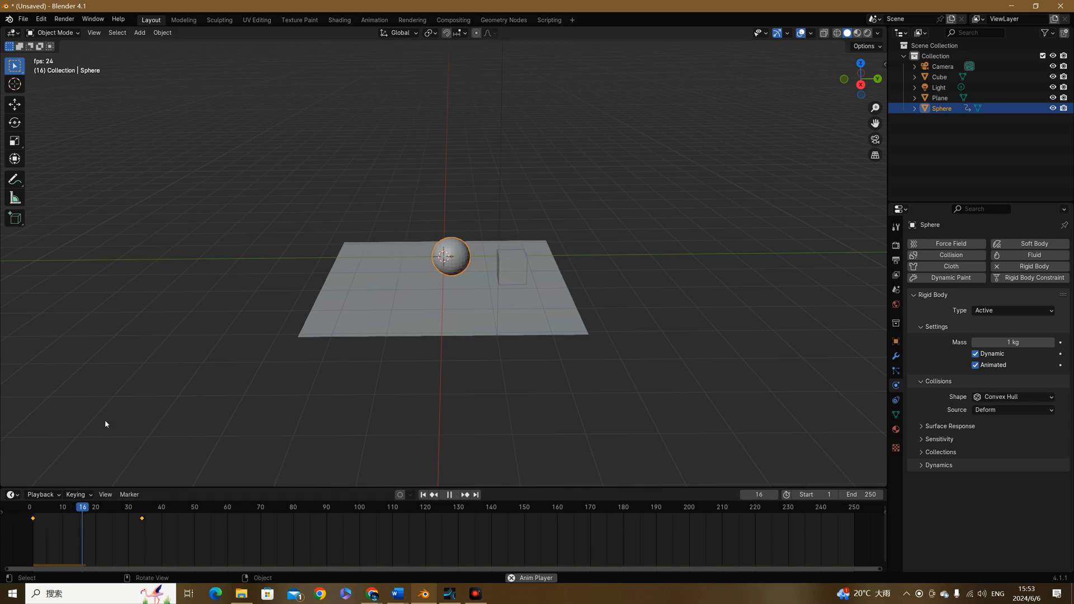
key("space")
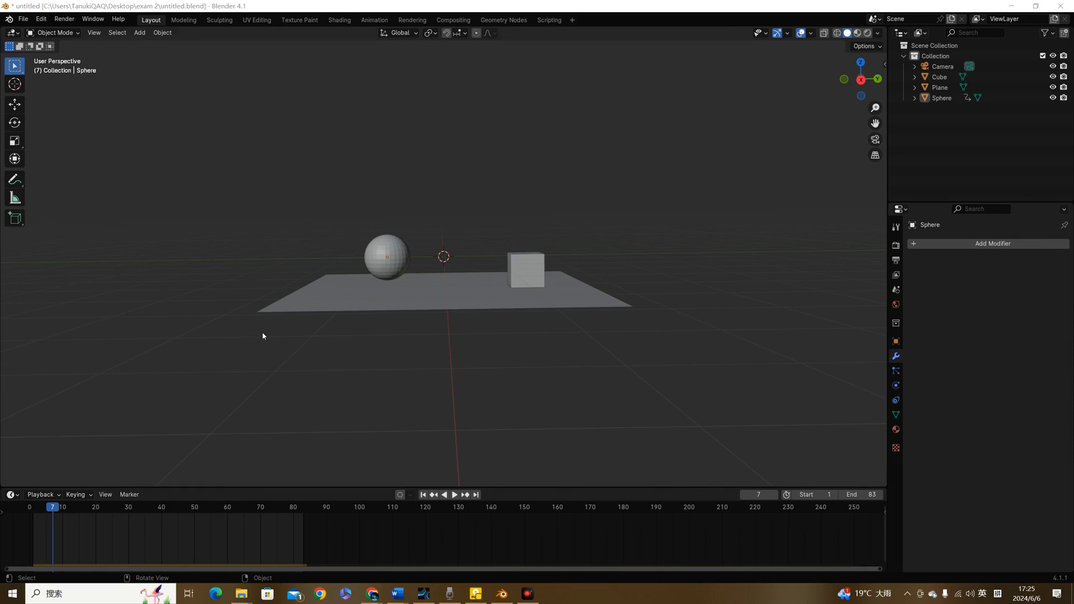
- Set the base color of the sphere's material to a light red
left_click(374, 259)
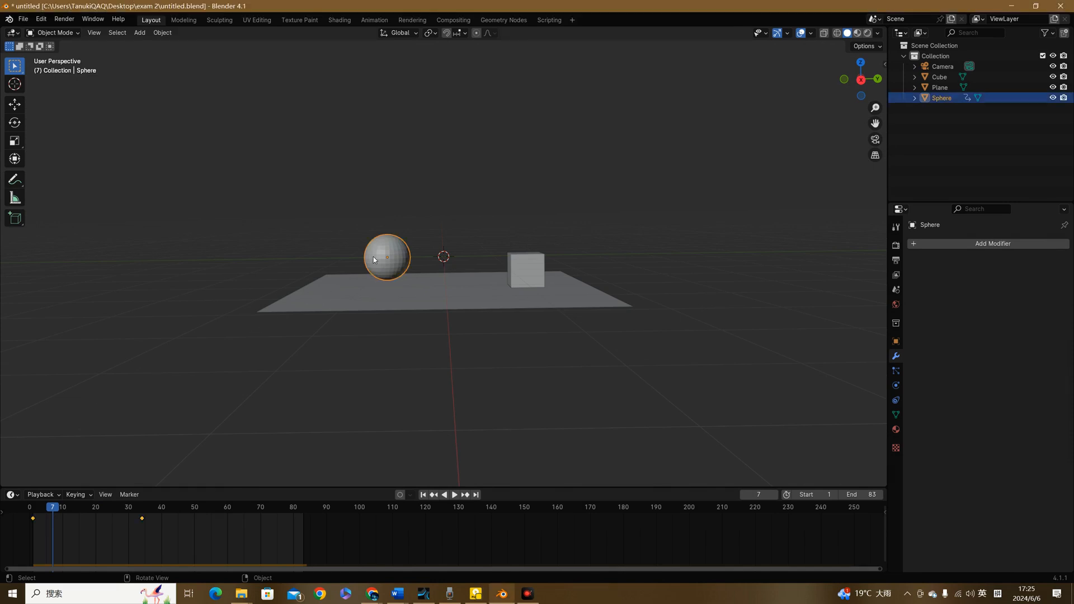
left_click(896, 431)
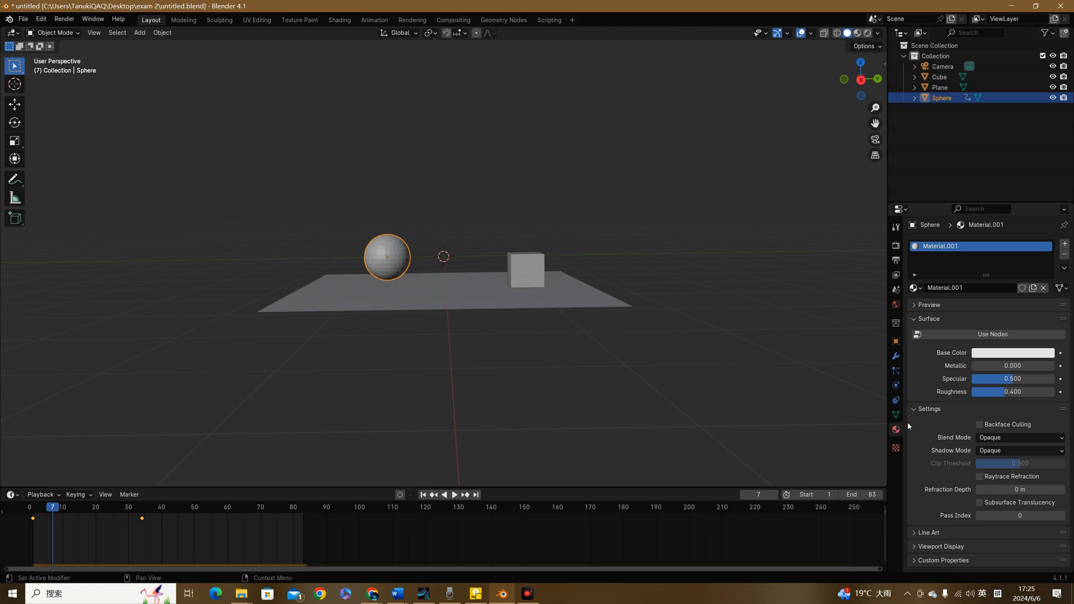
left_click(975, 354)
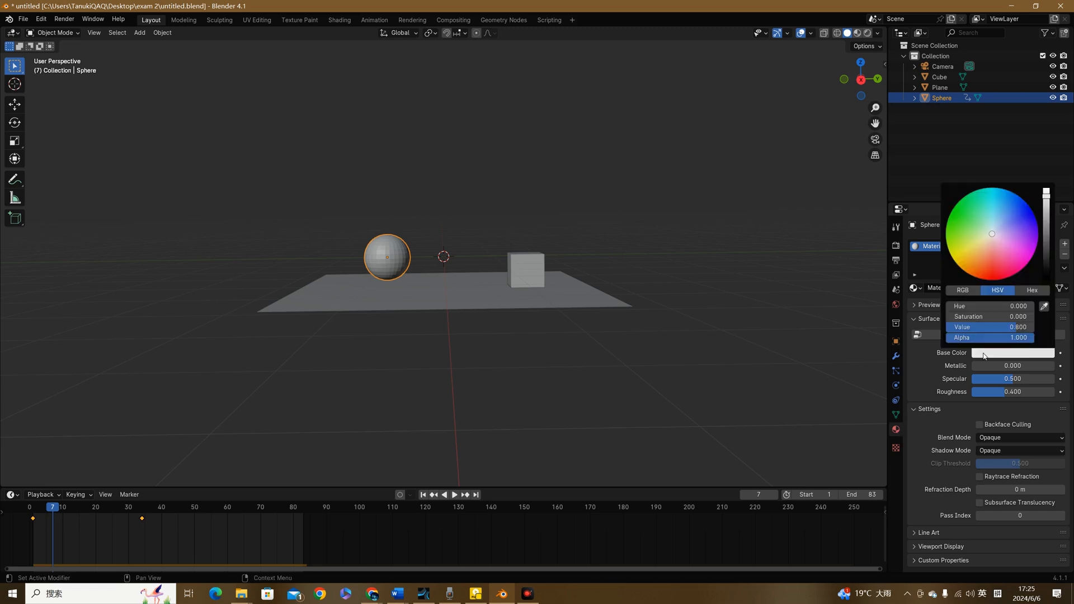
left_click(992, 270)
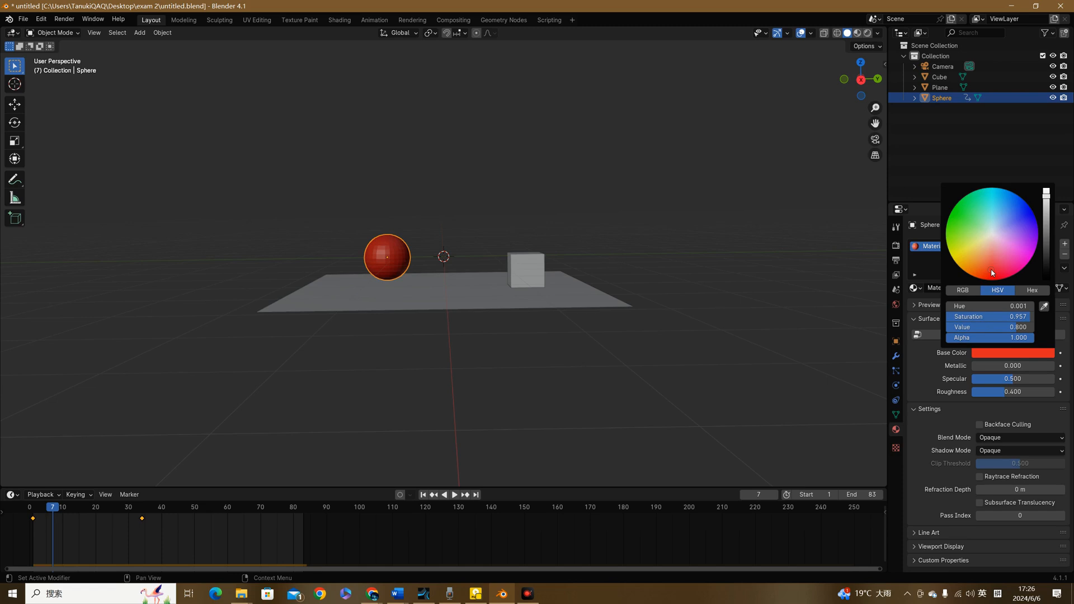
left_click_drag(991, 266, 991, 261)
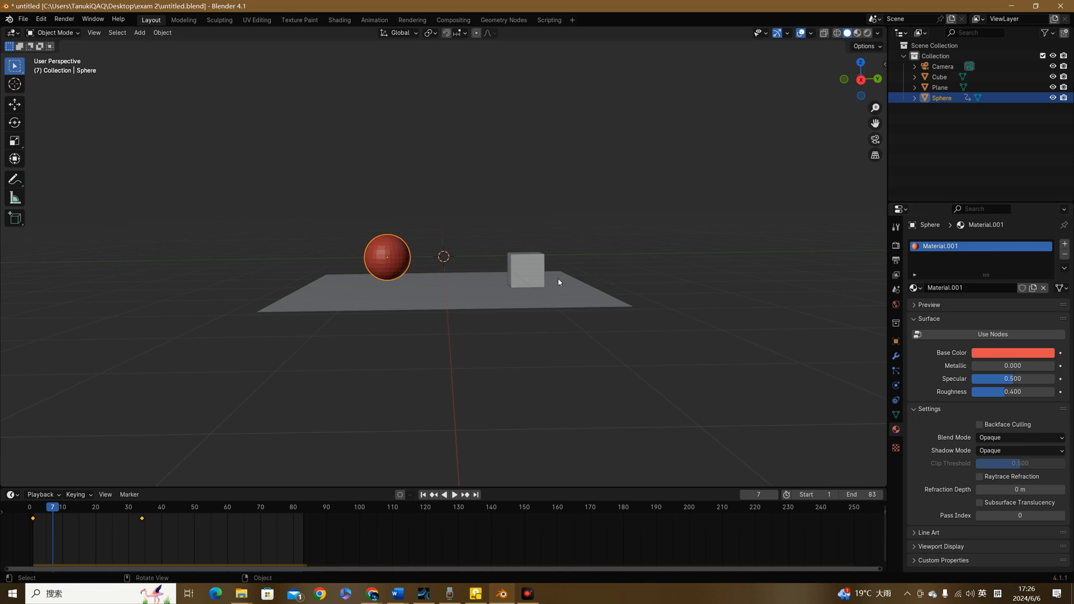
- Turn off nodes for the cube's material and set its base color to light green
left_click(540, 277)
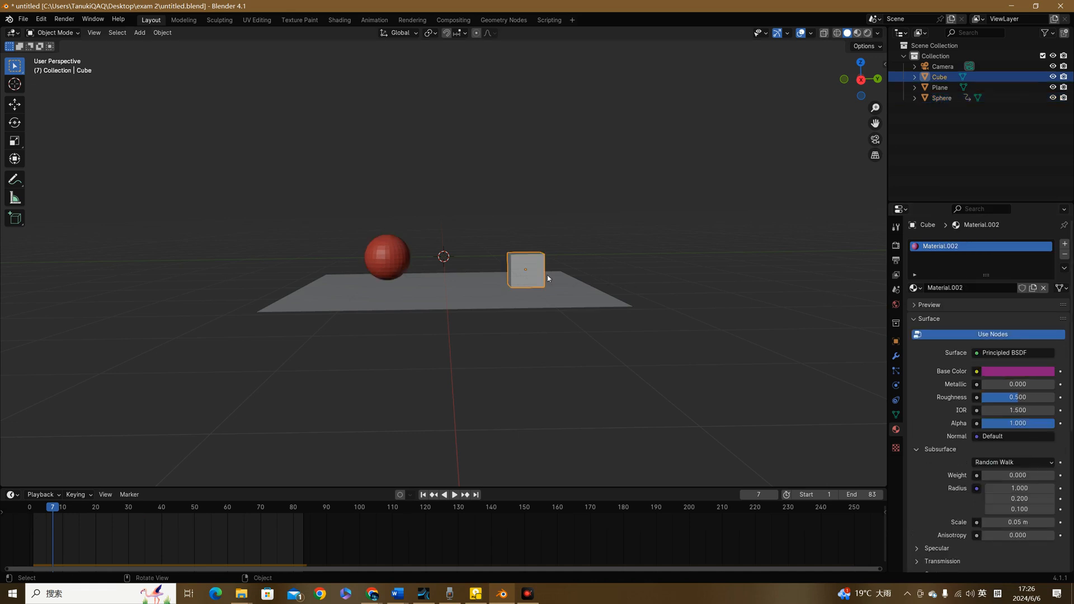
left_click(980, 334)
left_click(1010, 353)
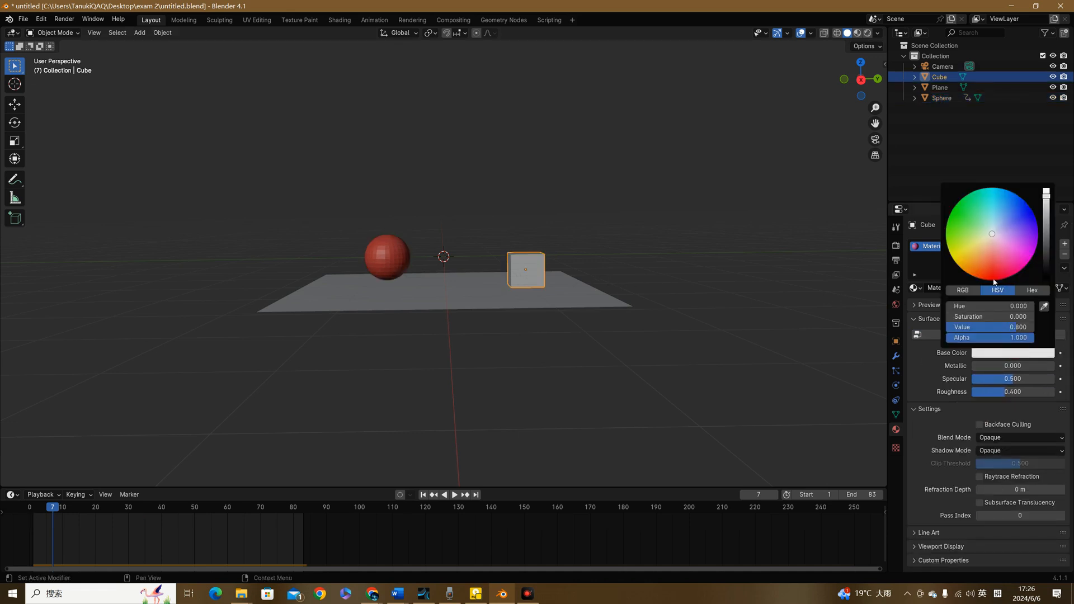
left_click(962, 216)
left_click_drag(962, 216, 974, 227)
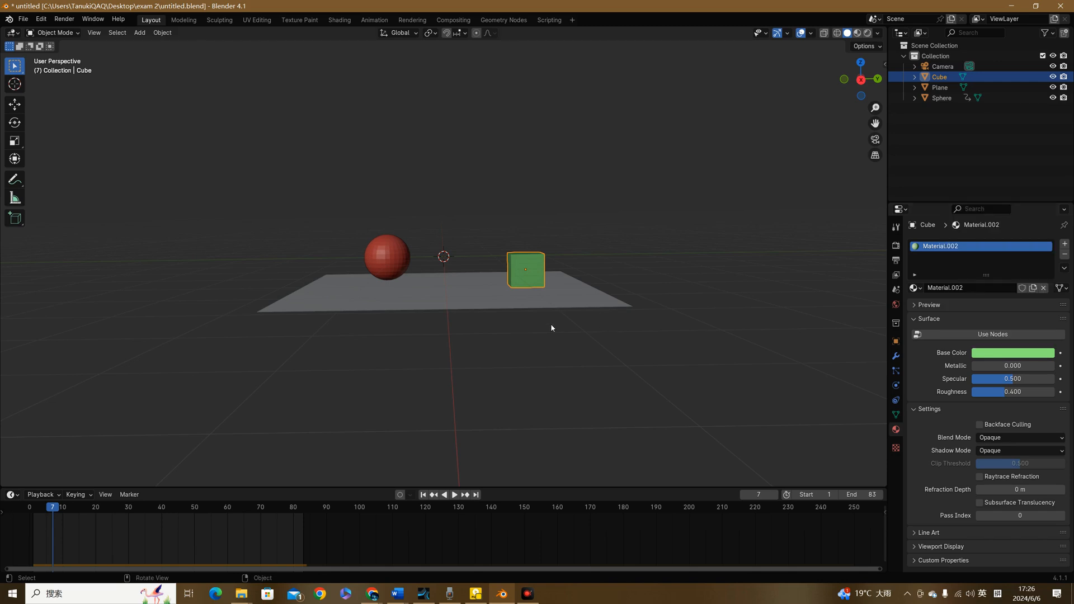
- Create a new material for the plane, turn off its nodes and set its base color to light orange
left_click(472, 293)
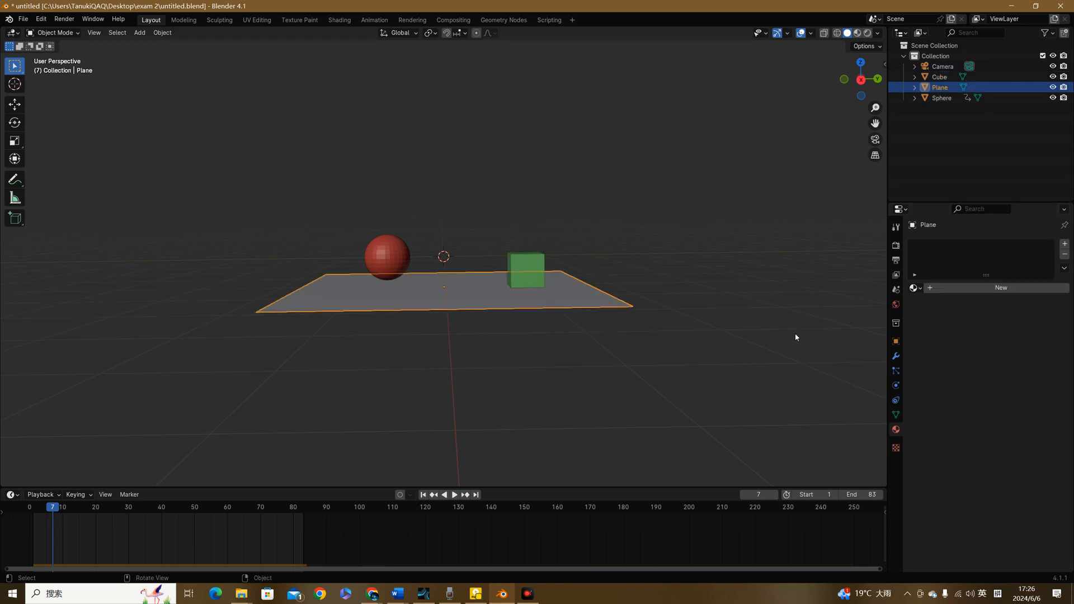
left_click(979, 288)
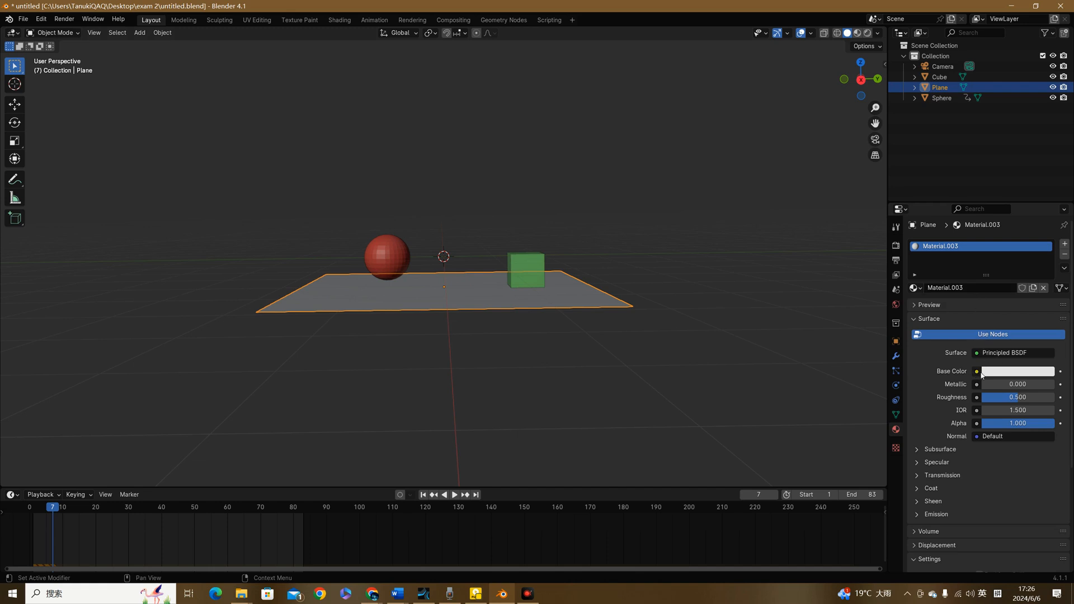
left_click(970, 334)
left_click(1001, 353)
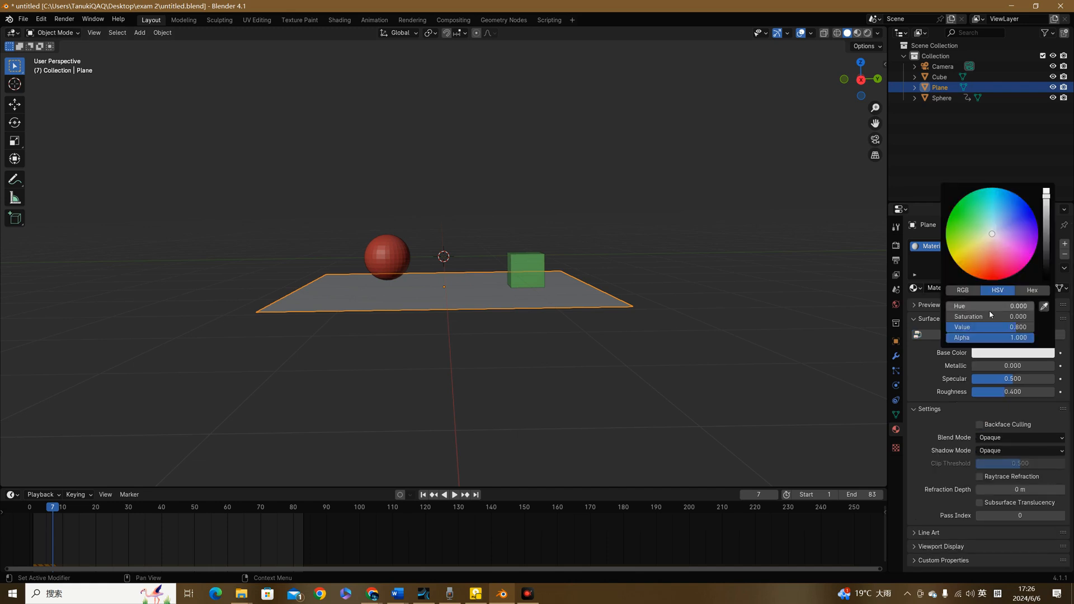
left_click(979, 257)
left_click(982, 259)
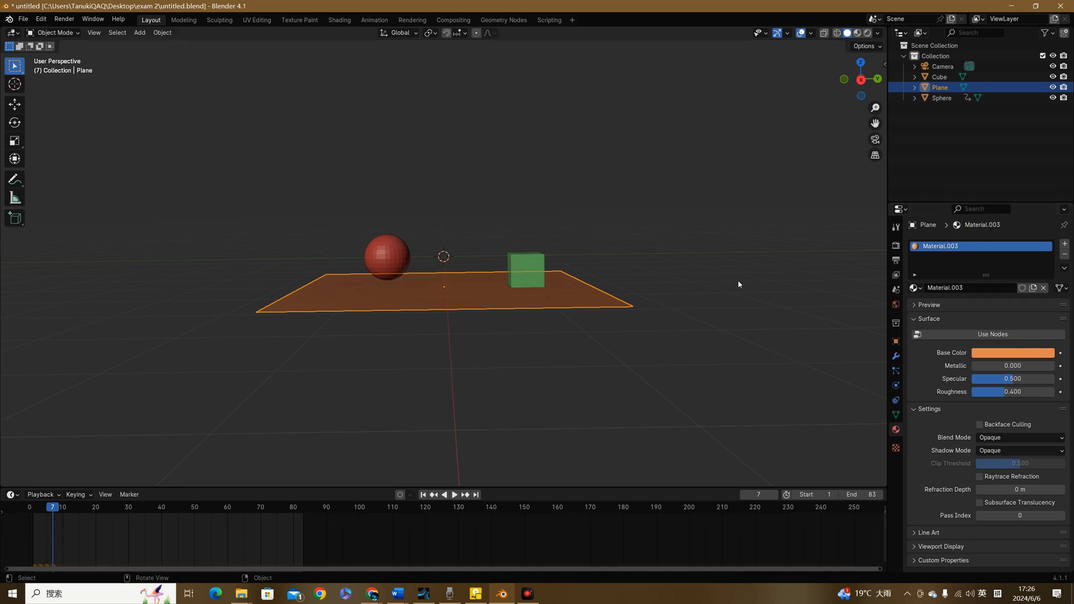
- Deselect the plane and play the animation to check the motion of the colored objects
left_click(740, 316)
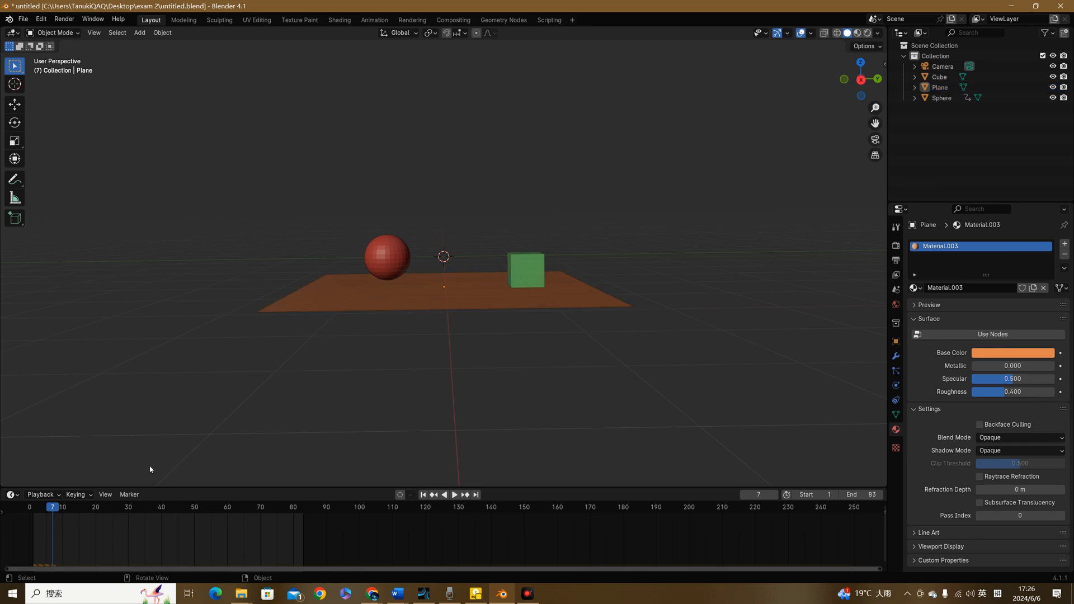
key("space")
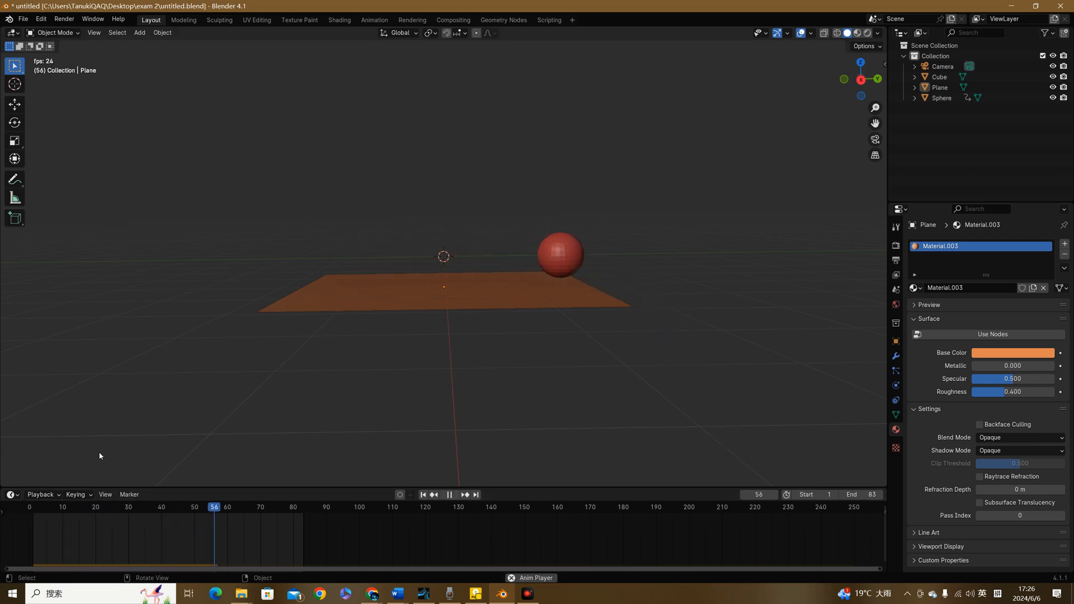
key("Escape")
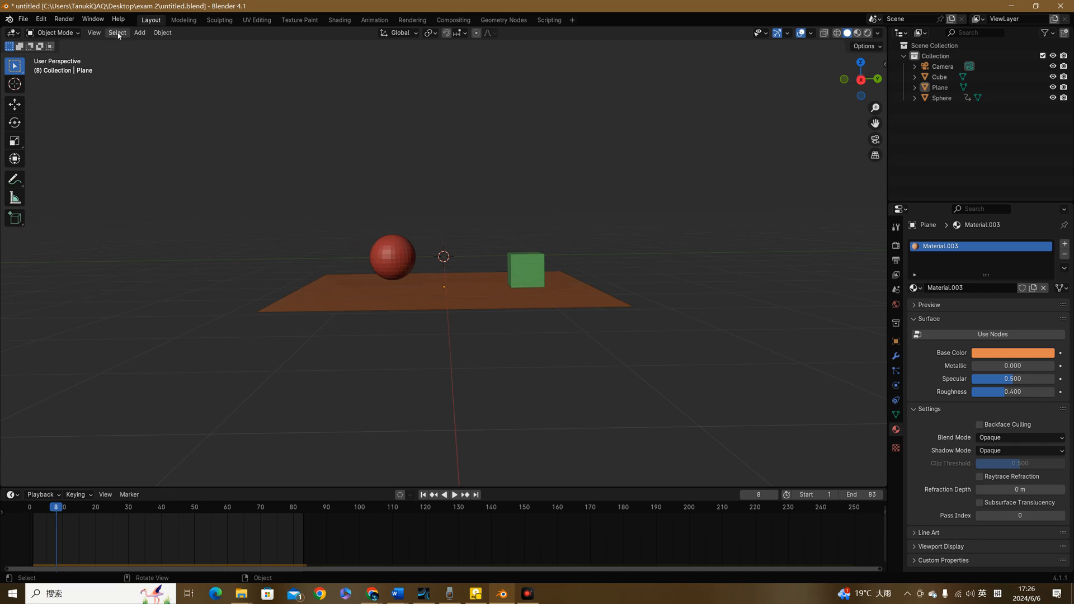
- Add a point light and move it from the origin in the positive X direction, beside the sphere and cube
left_click(140, 32)
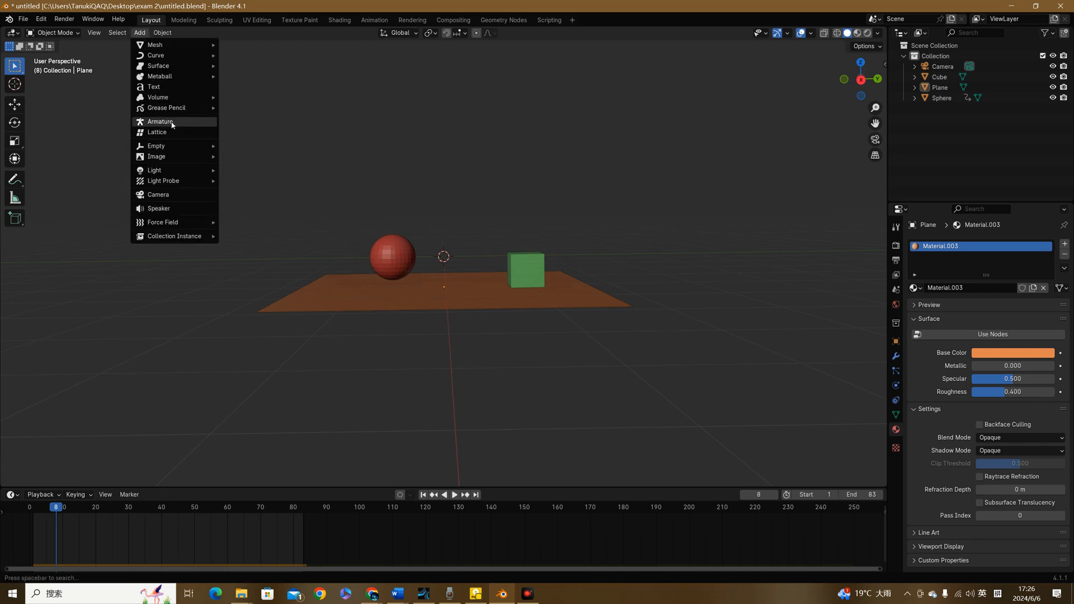
mouse_move(178, 174)
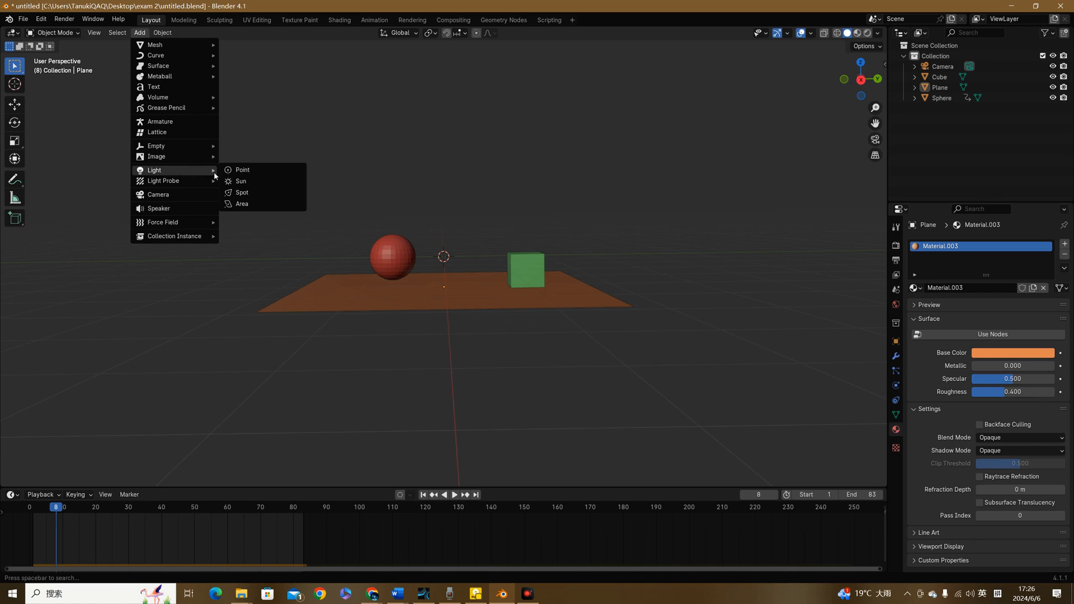
left_click(251, 178)
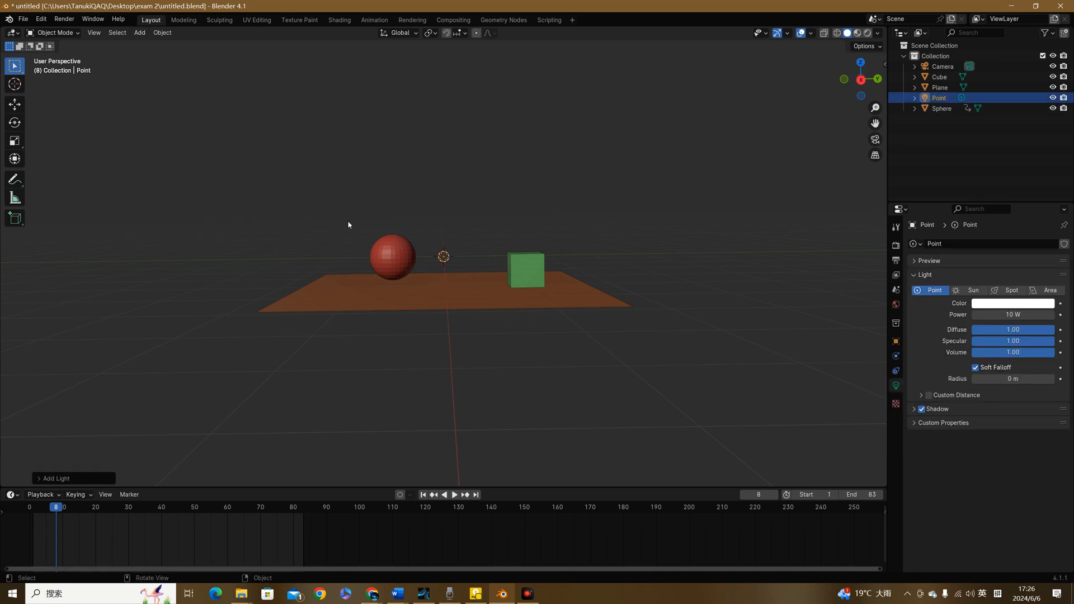
middle_click_drag(292, 224, 391, 260)
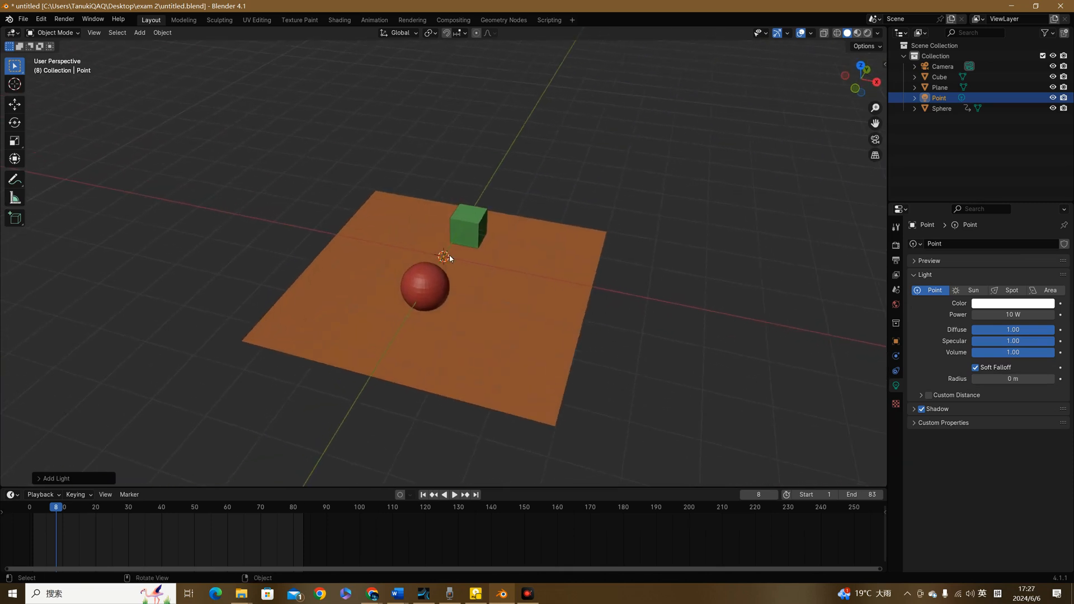
middle_click_drag(475, 271, 494, 321)
key("g")
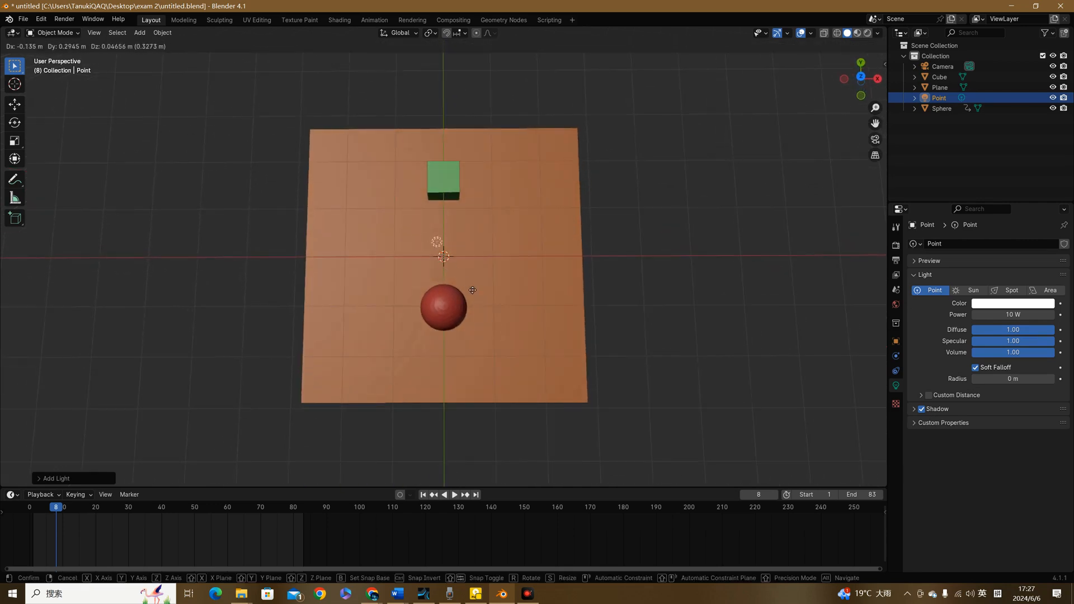
left_click(554, 305)
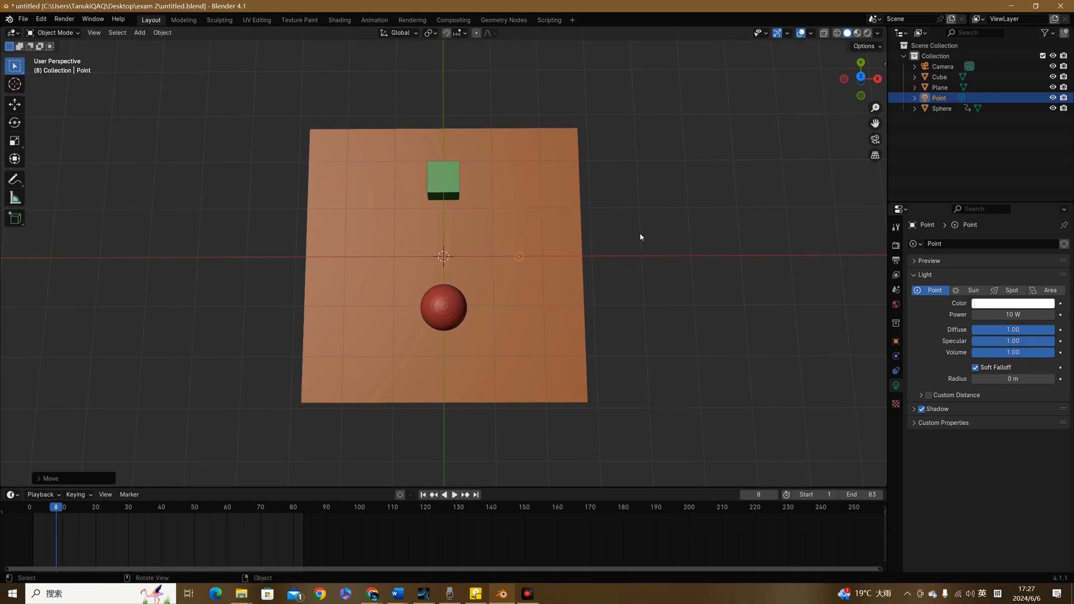
middle_click_drag(640, 232, 537, 261)
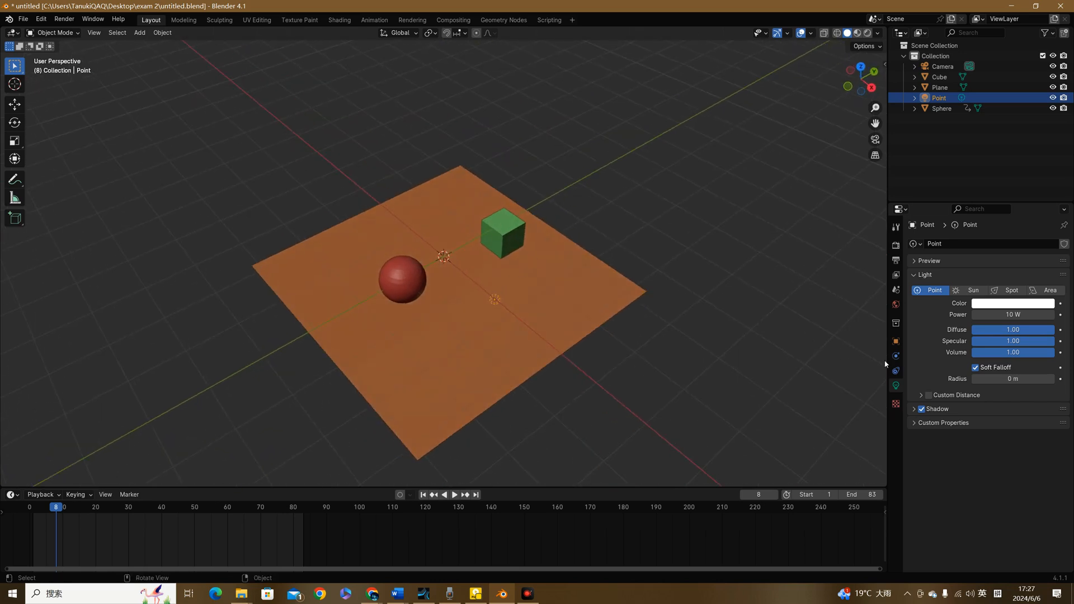
- Set the point light's power to 100 W and its color to light yellow
left_click(1010, 316)
key("shift")
type("100")
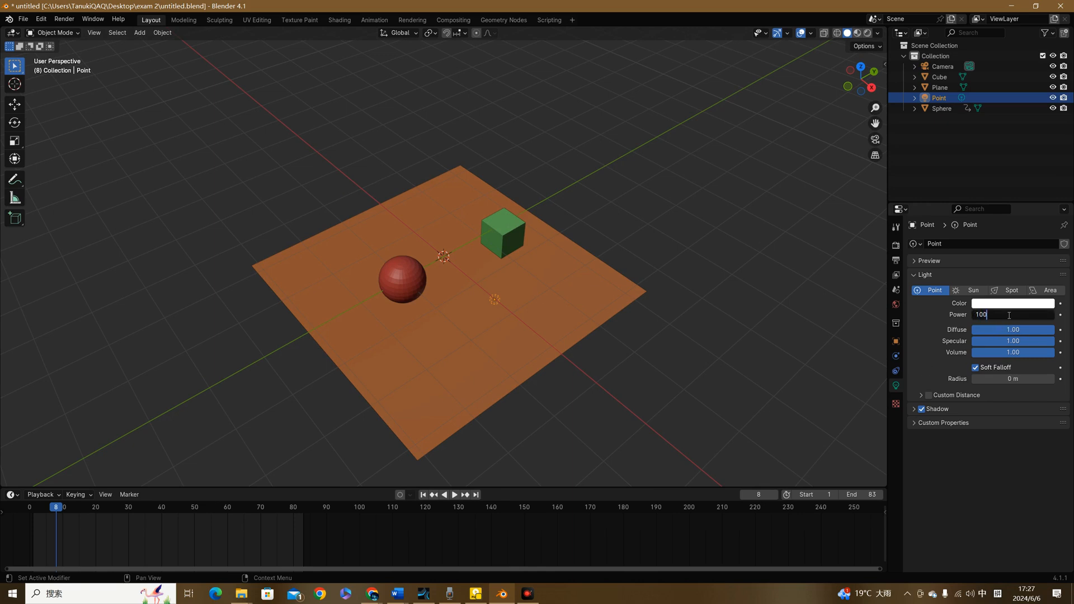
key("Return")
left_click(1010, 304)
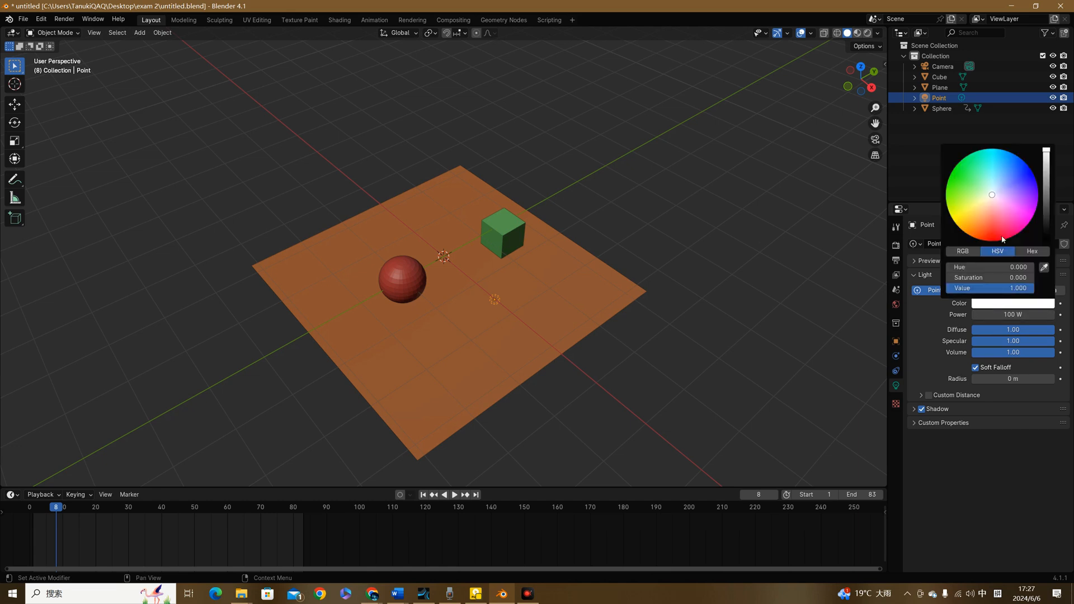
left_click(992, 199)
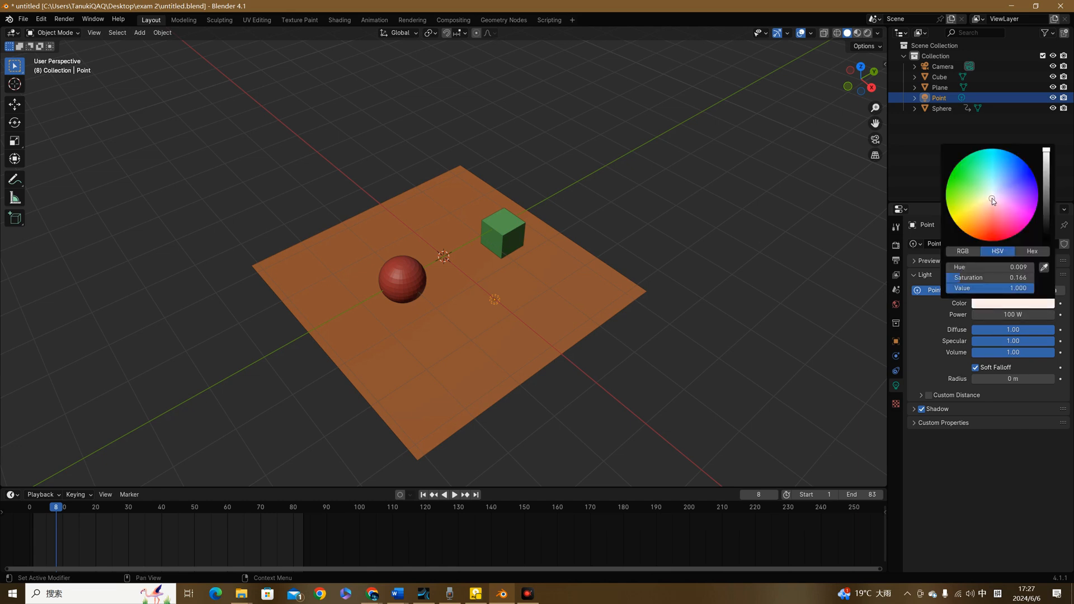
left_click(978, 202)
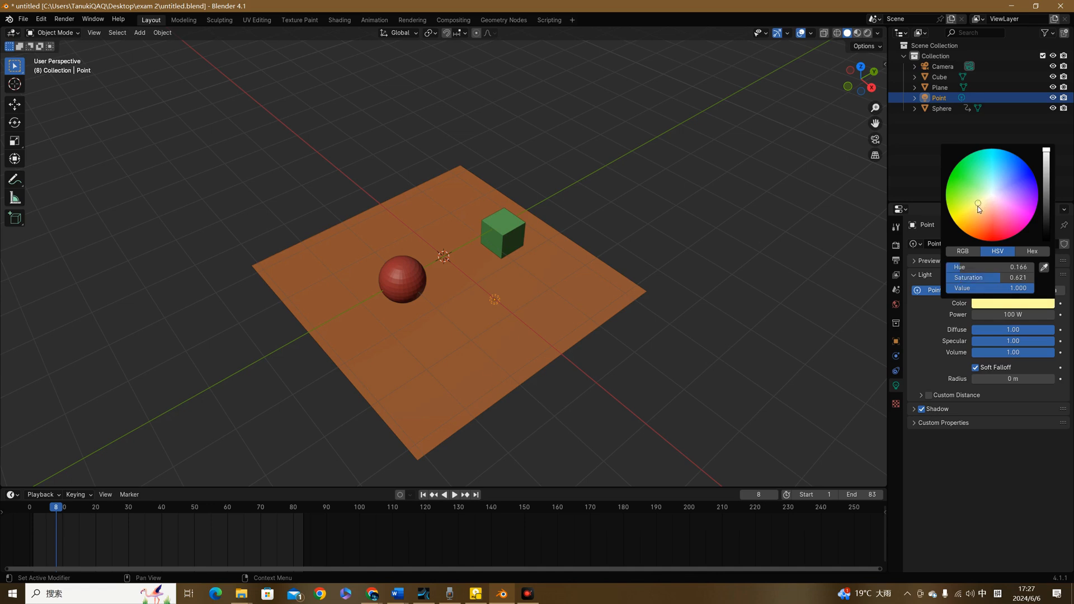
left_click(682, 256)
- Start rendering the scene as an animation
middle_click_drag(686, 271, 645, 252)
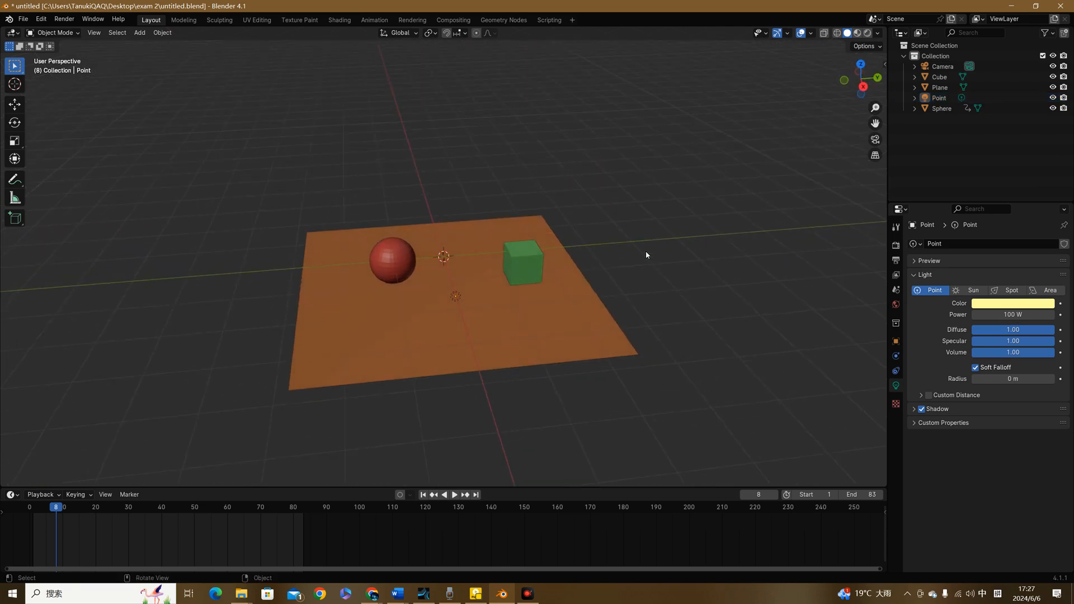
key("KP_0")
middle_click_drag(643, 254, 630, 238)
left_click(61, 21)
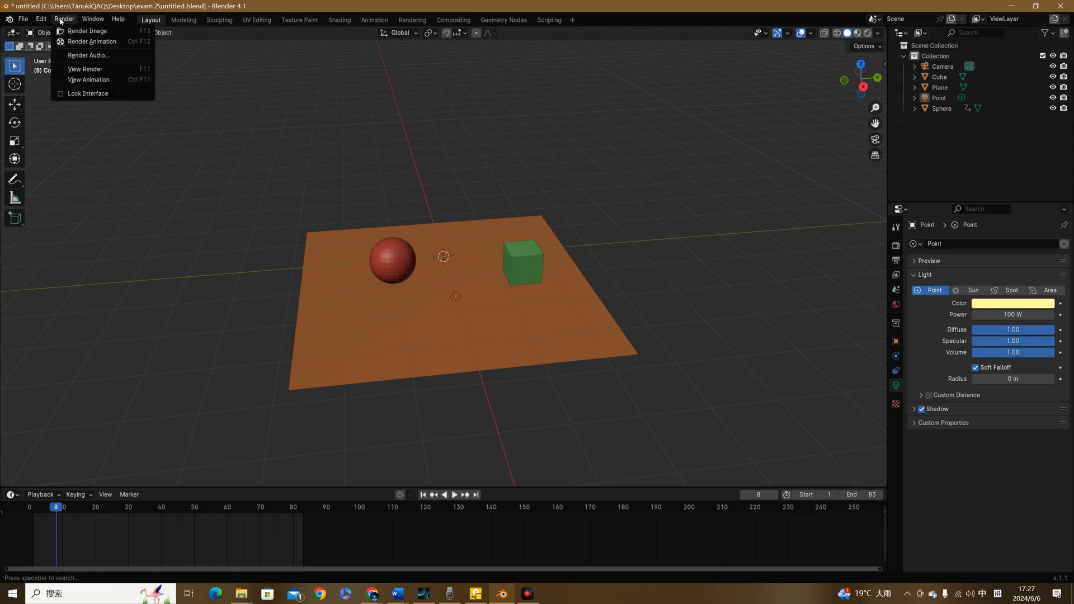
left_click(86, 42)
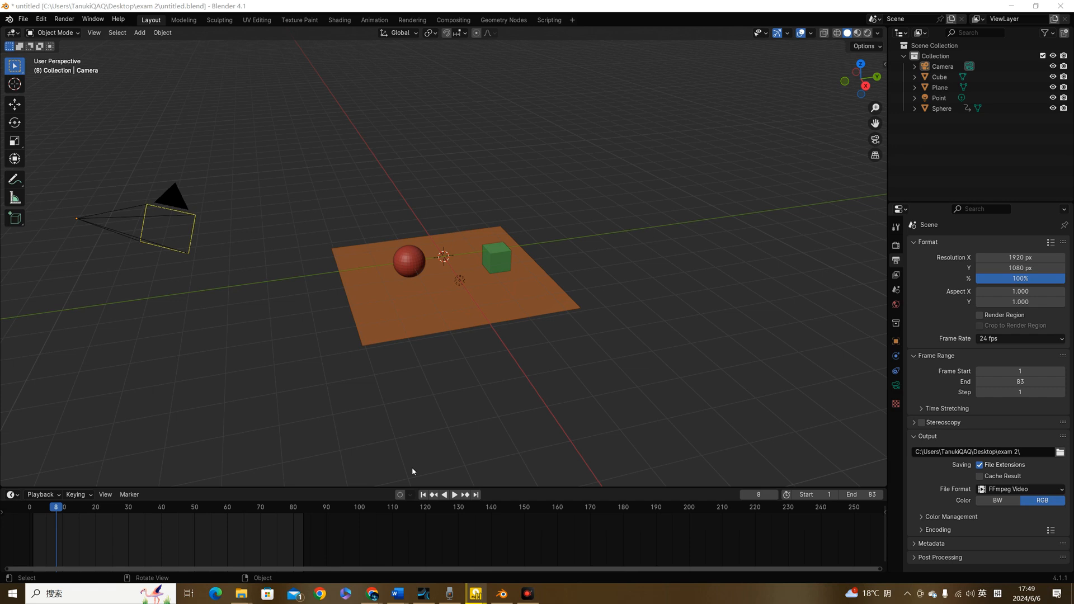
- In the output settings, choose the exam 2 folder as the save location and FFmpeg Video as the file format
left_click(897, 275)
left_click(896, 261)
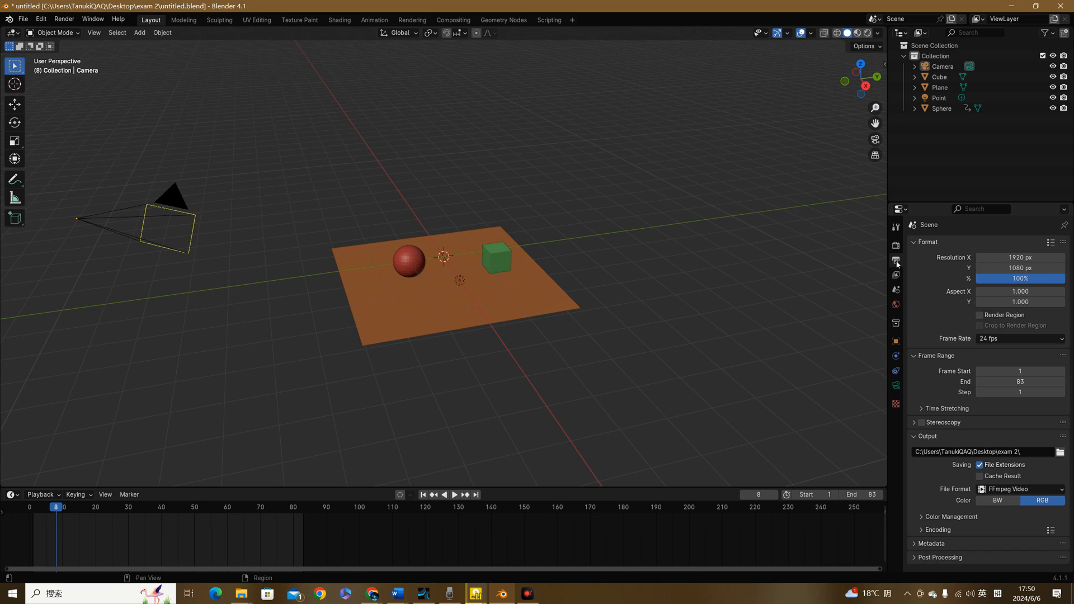
left_click(1062, 454)
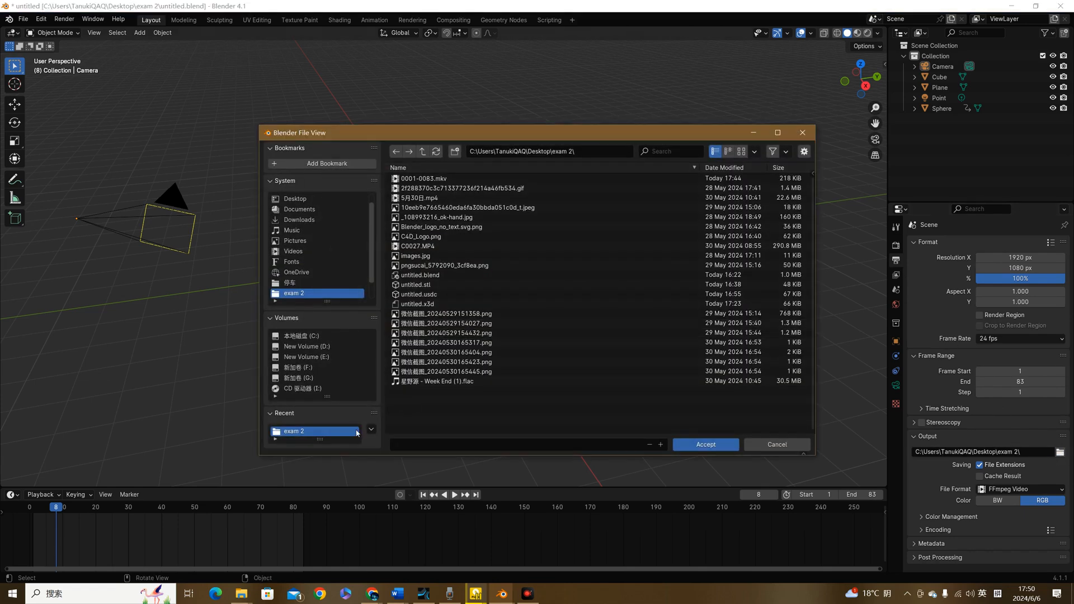
left_click(689, 450)
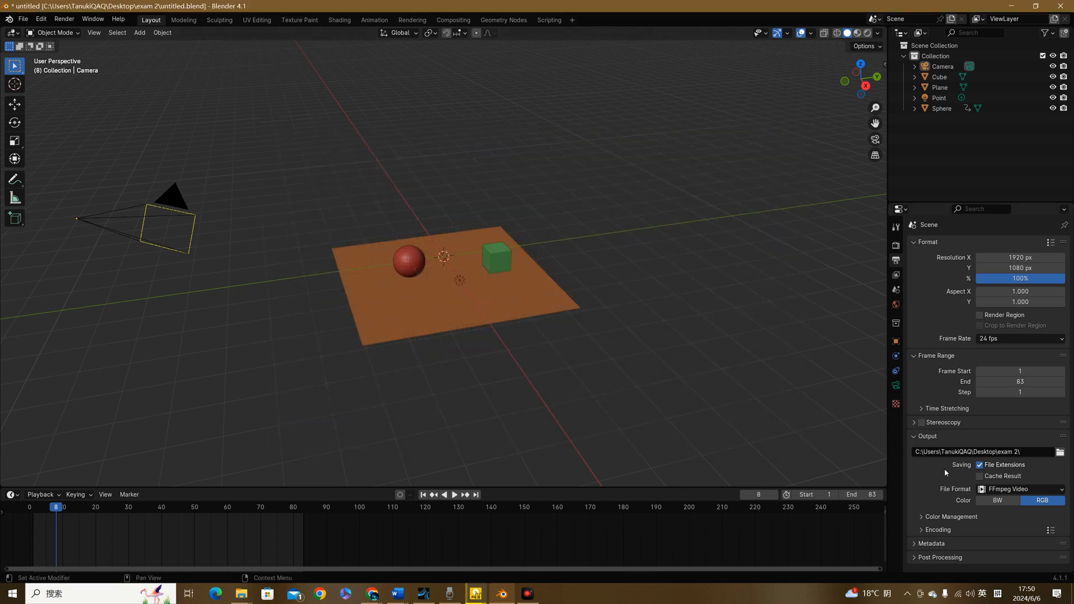
left_click(1062, 491)
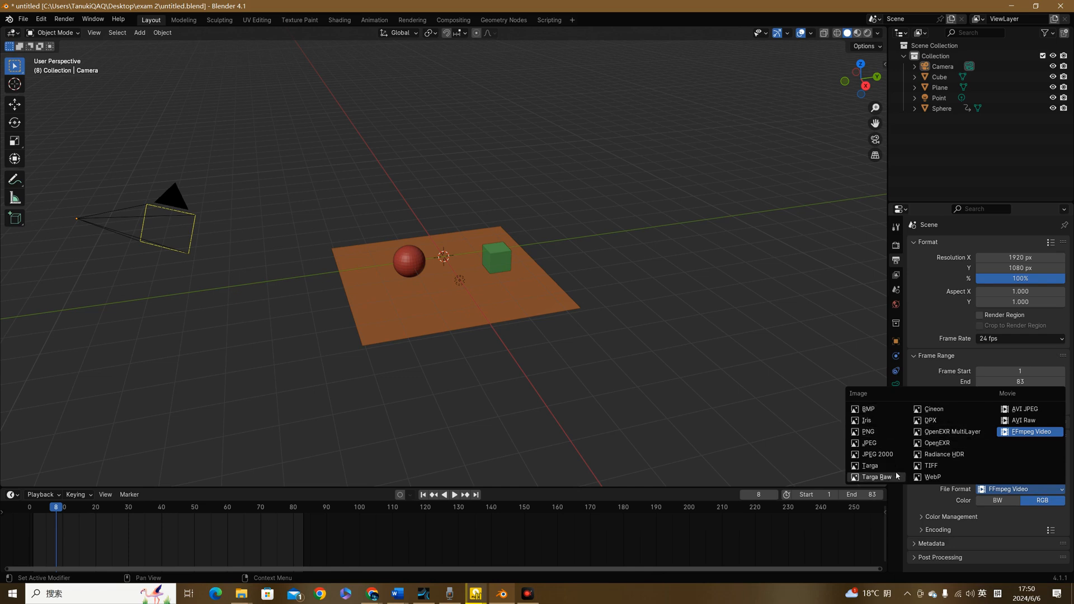
left_click(1032, 433)
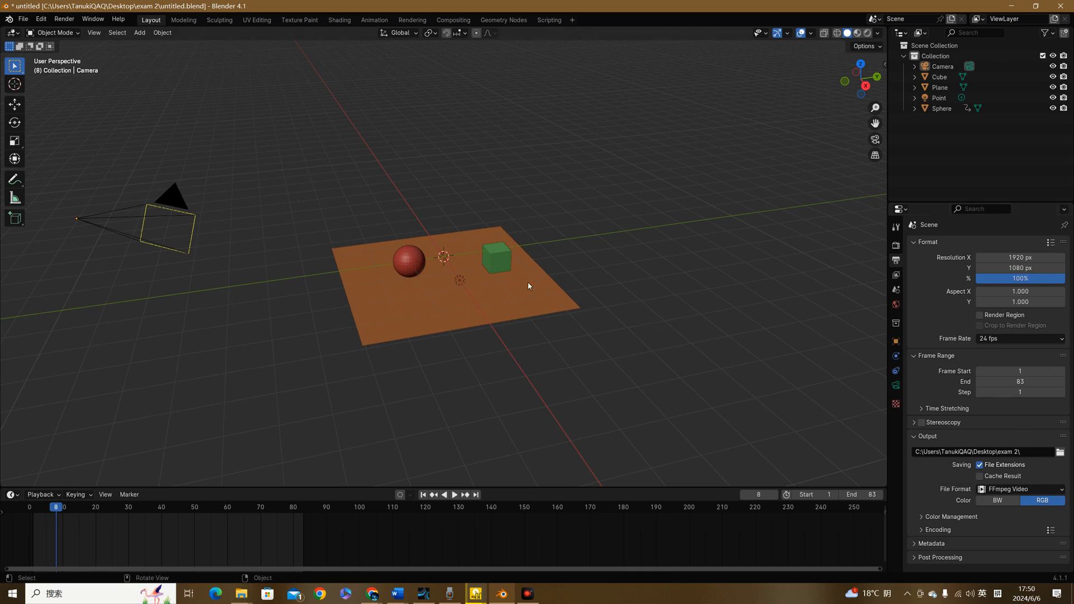
- Render the full animation and open the resulting video 0001-0083.mkv from the exam 2 folder in File Explorer
left_click(74, 21)
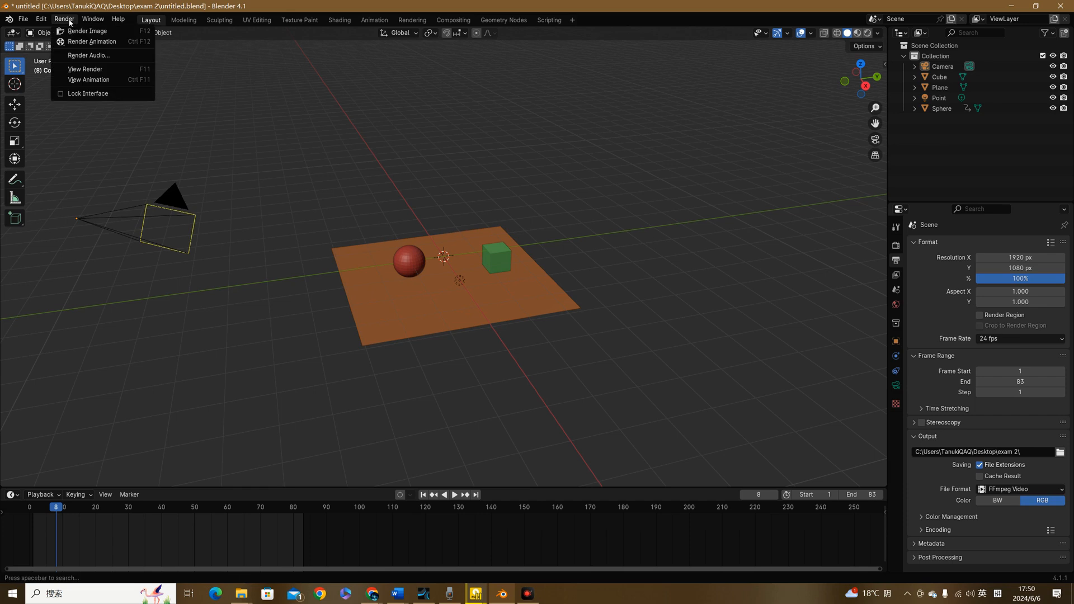
left_click(89, 42)
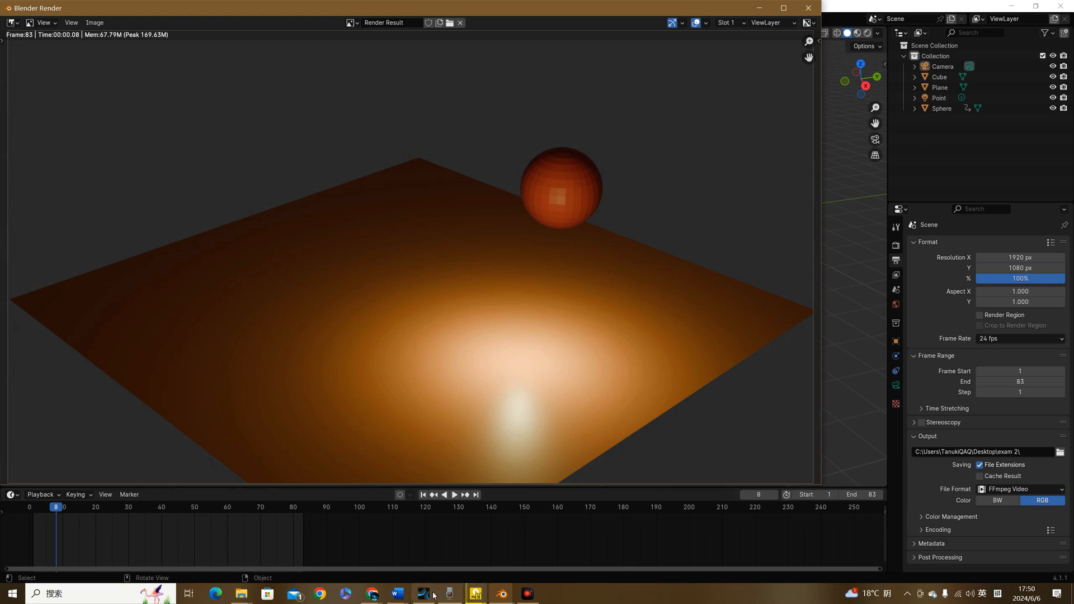
left_click(242, 594)
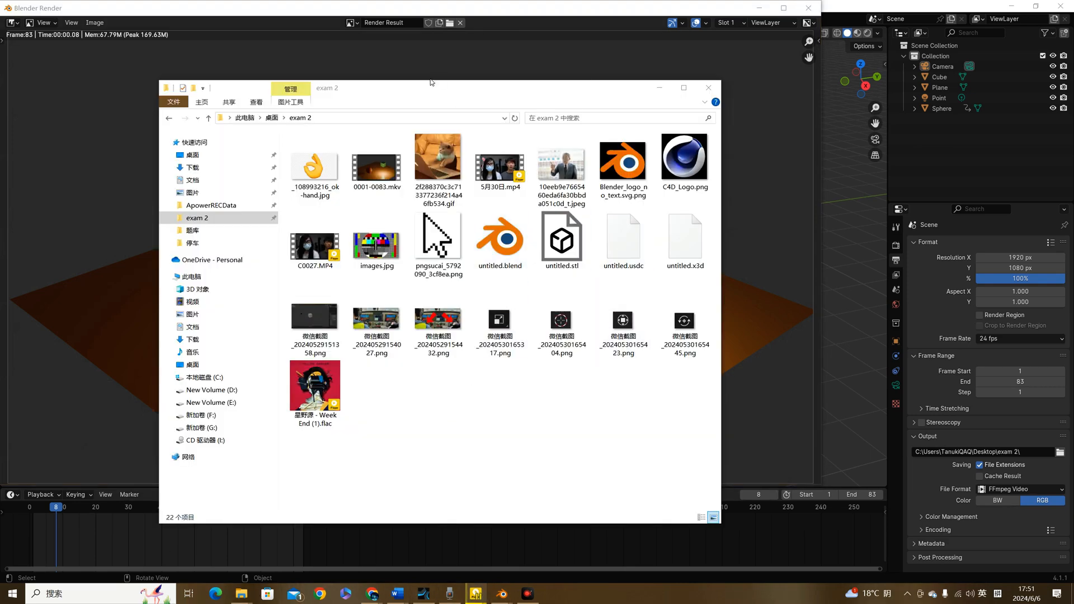
right_click(374, 170)
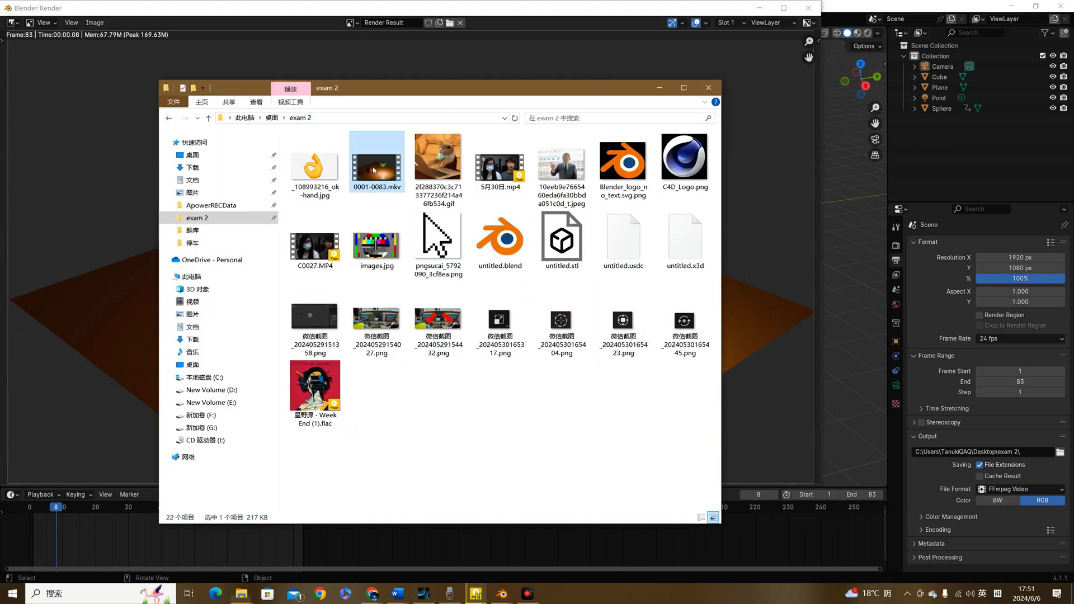
left_click(407, 176)
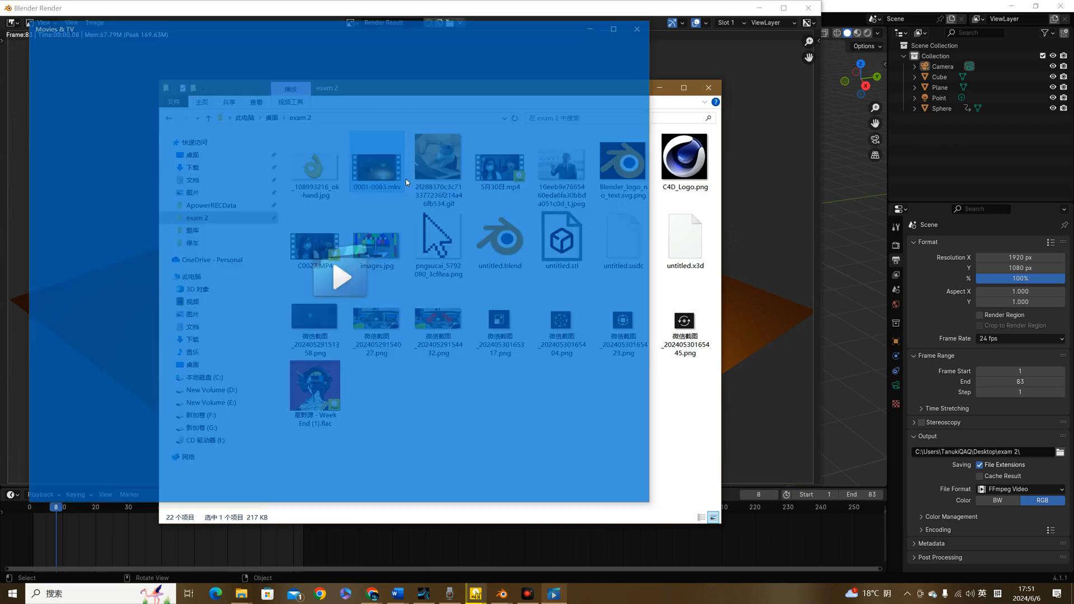